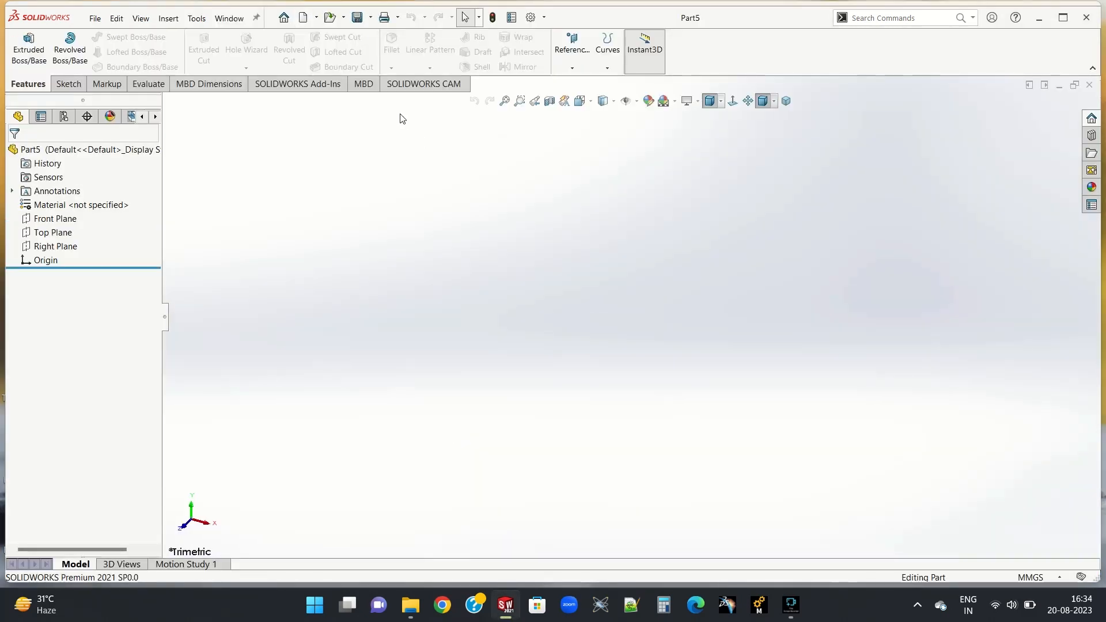
Start a sketch on the Right Plane and insert liitdmj-logo.jpg from Downloads as a sketch picture.
click(52, 246)
click(62, 231)
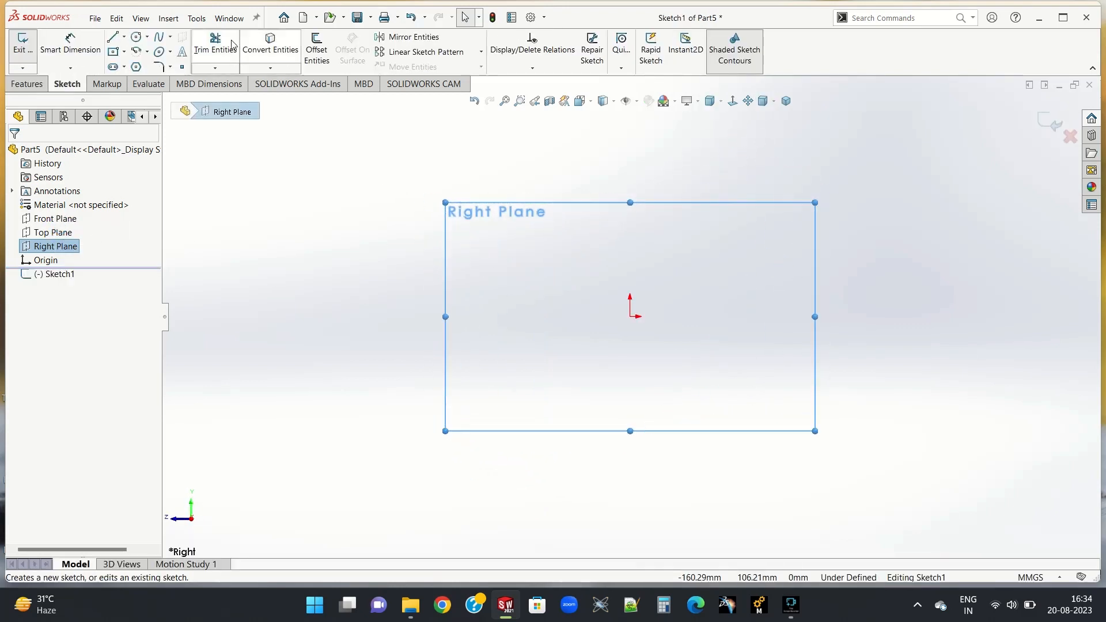
click(197, 18)
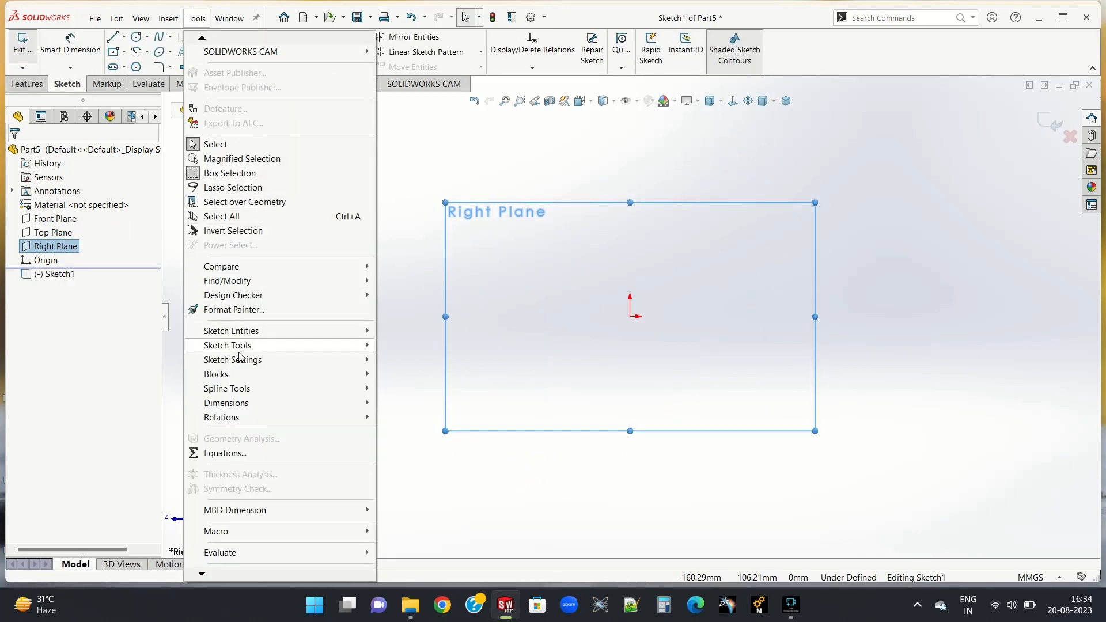
mouse_move(245, 350)
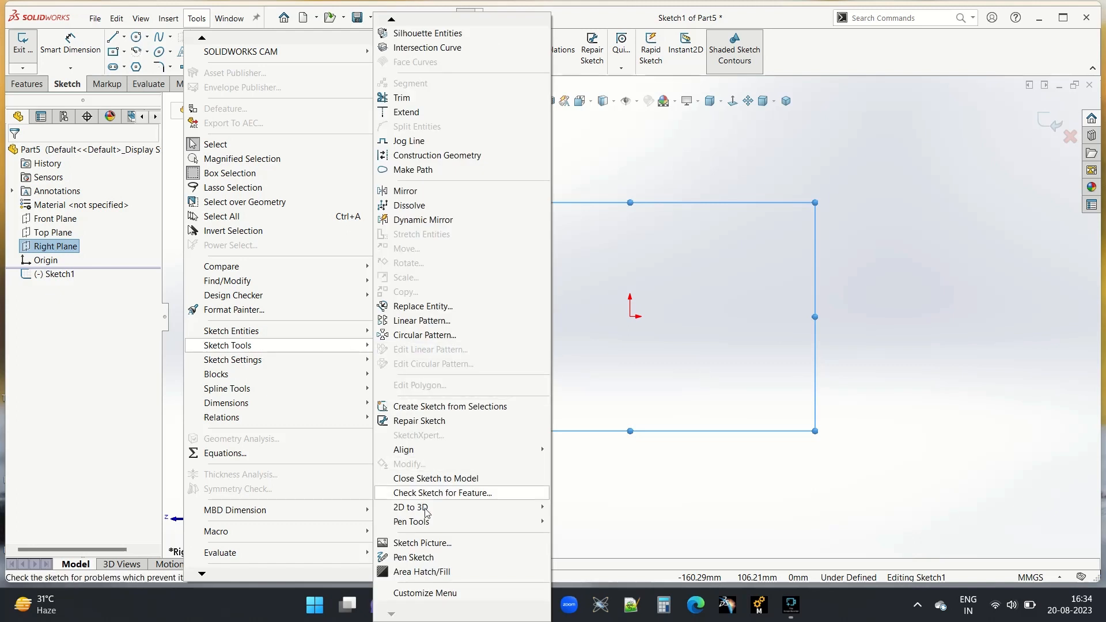
click(416, 543)
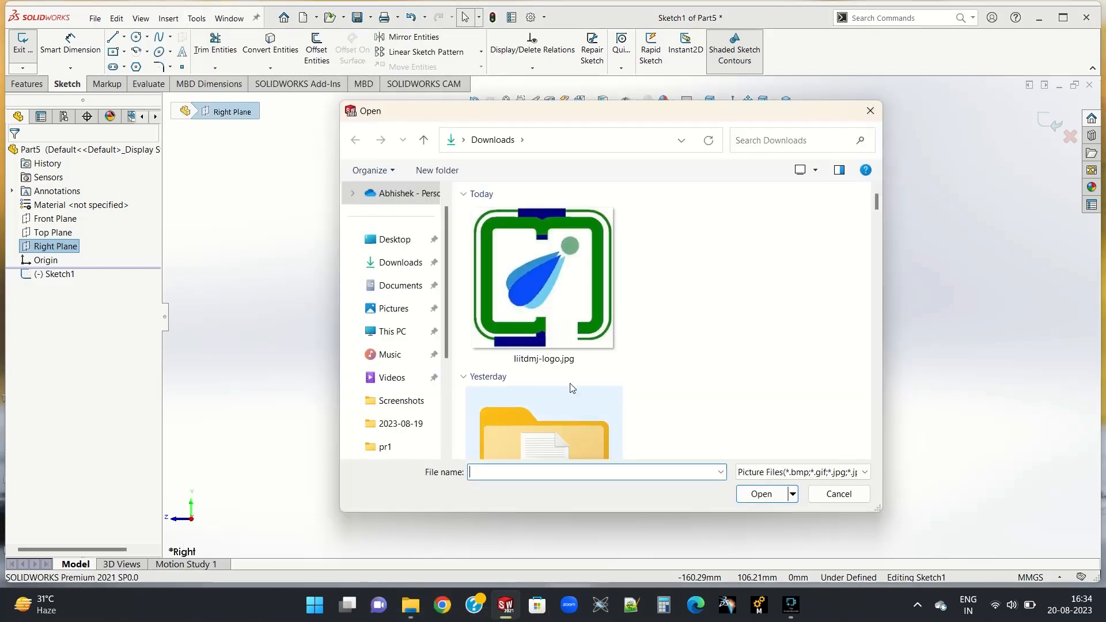
click(557, 273)
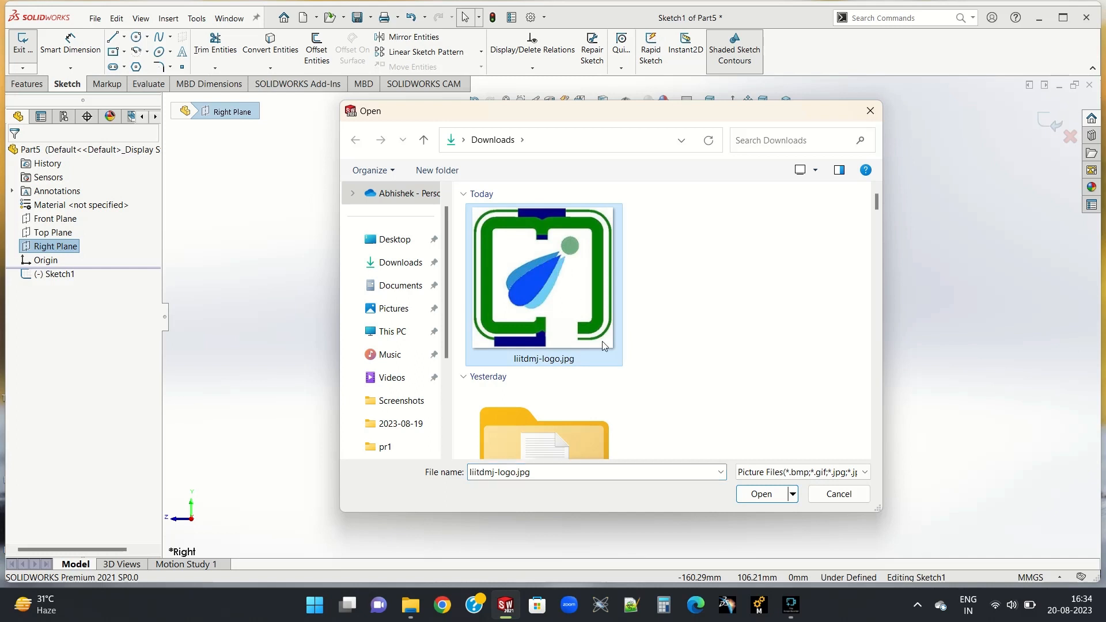
click(759, 496)
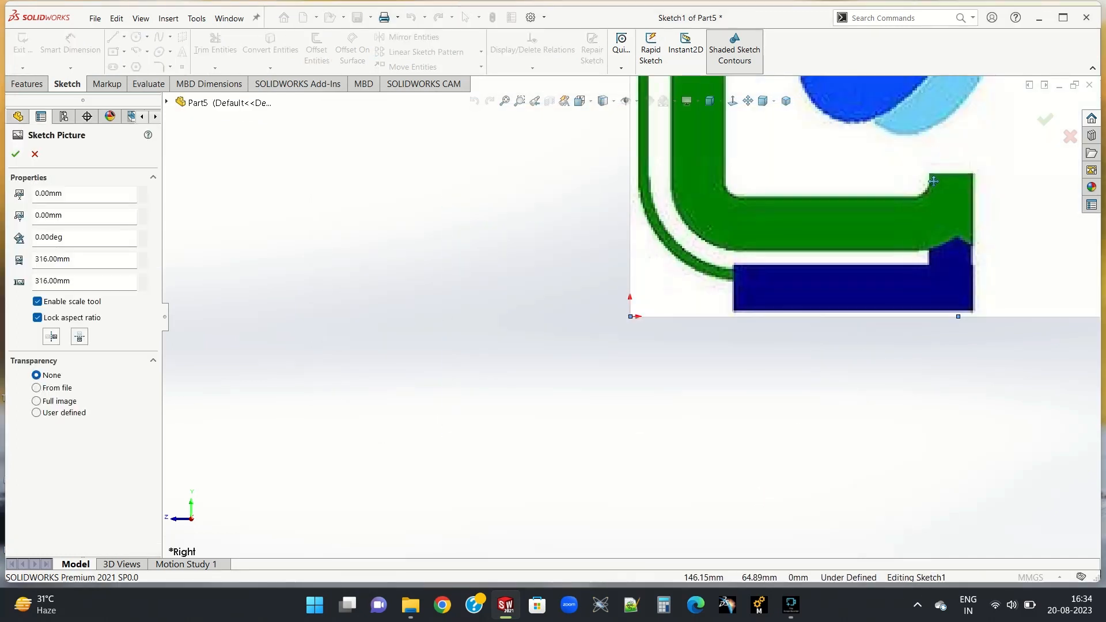
scroll(922, 187, down, 2)
scroll(852, 175, up, 4)
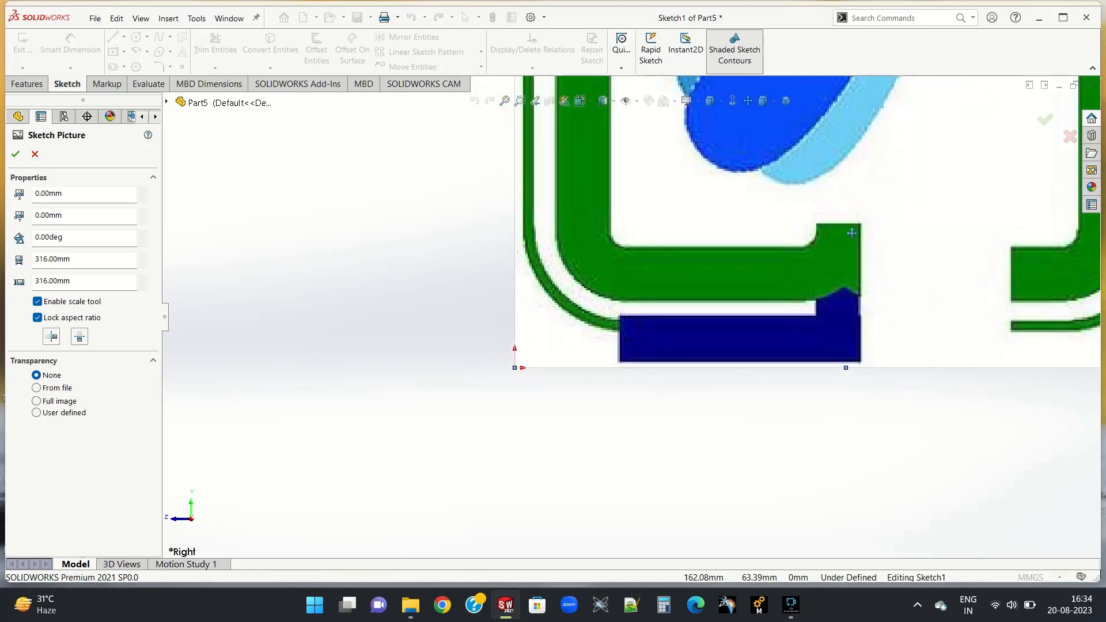
scroll(837, 175, down, 3)
scroll(821, 198, up, 3)
scroll(818, 202, down, 2)
scroll(789, 202, up, 2)
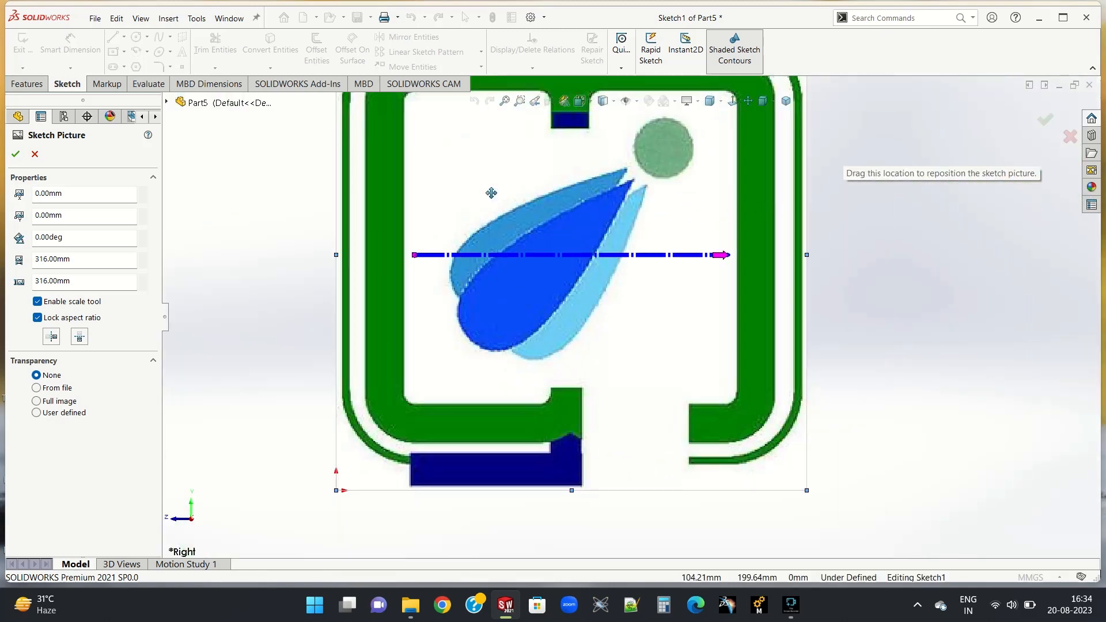
scroll(490, 192, down, 1)
scroll(491, 193, up, 2)
scroll(550, 231, up, 2)
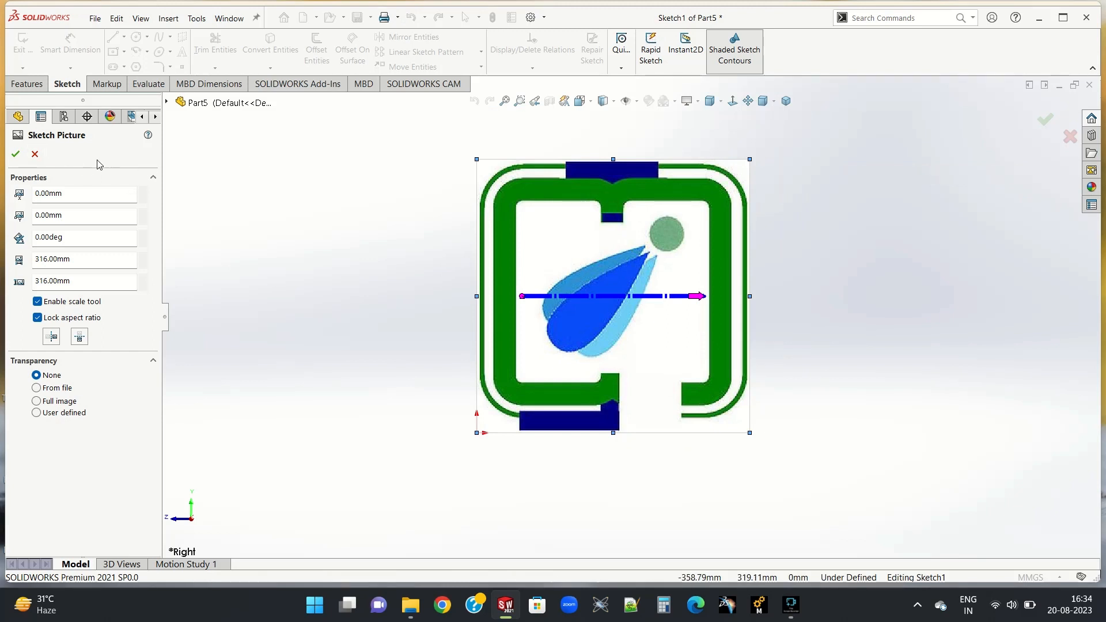
click(15, 154)
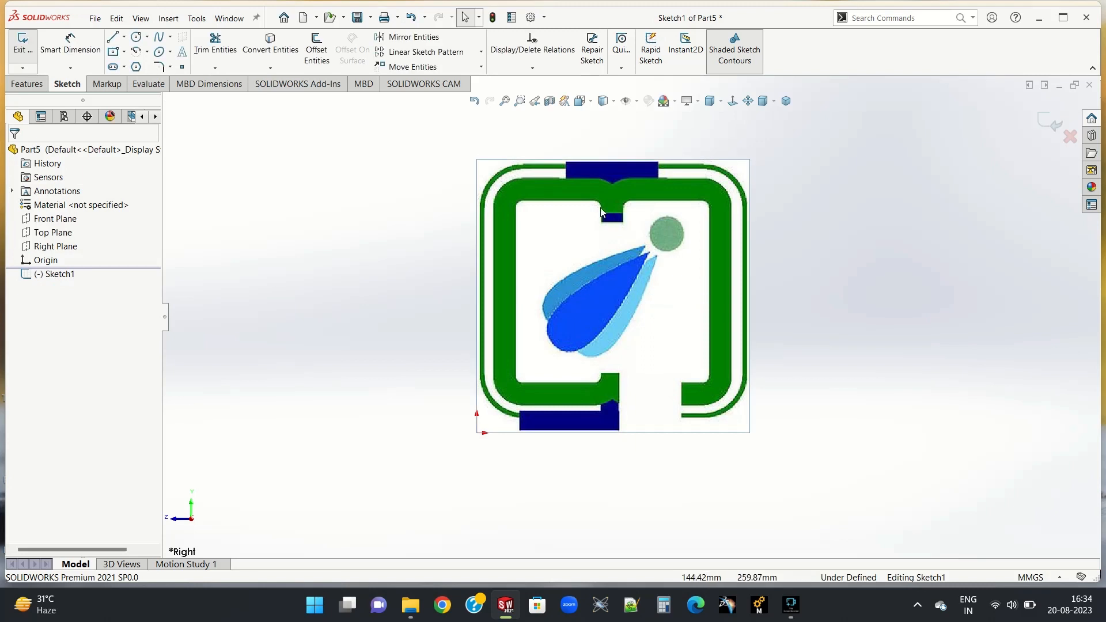
click(595, 197)
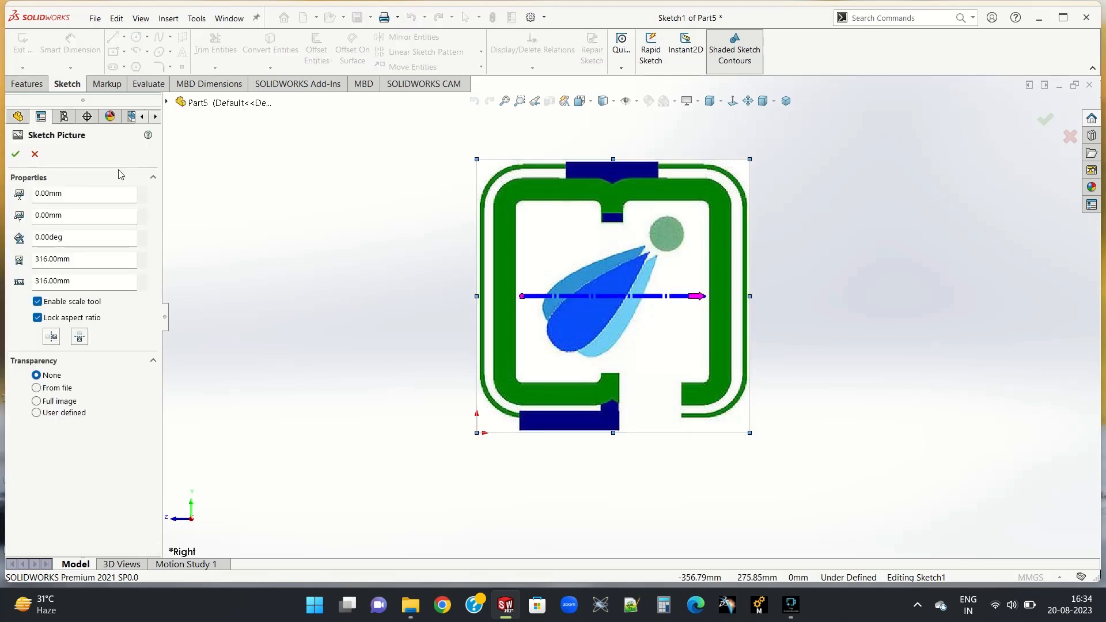
click(543, 17)
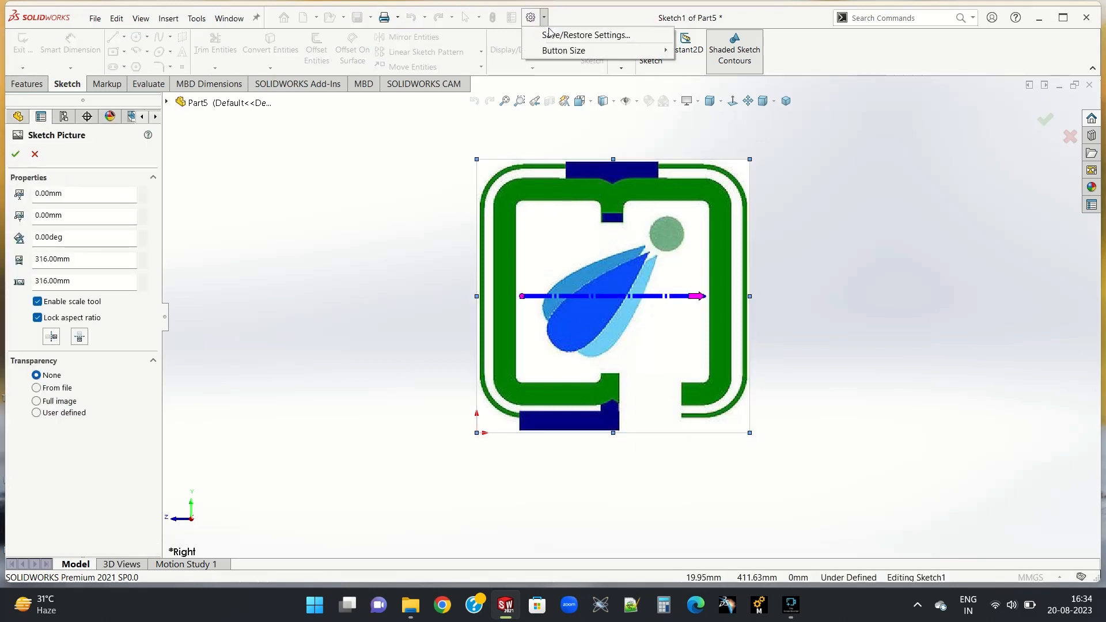
click(586, 18)
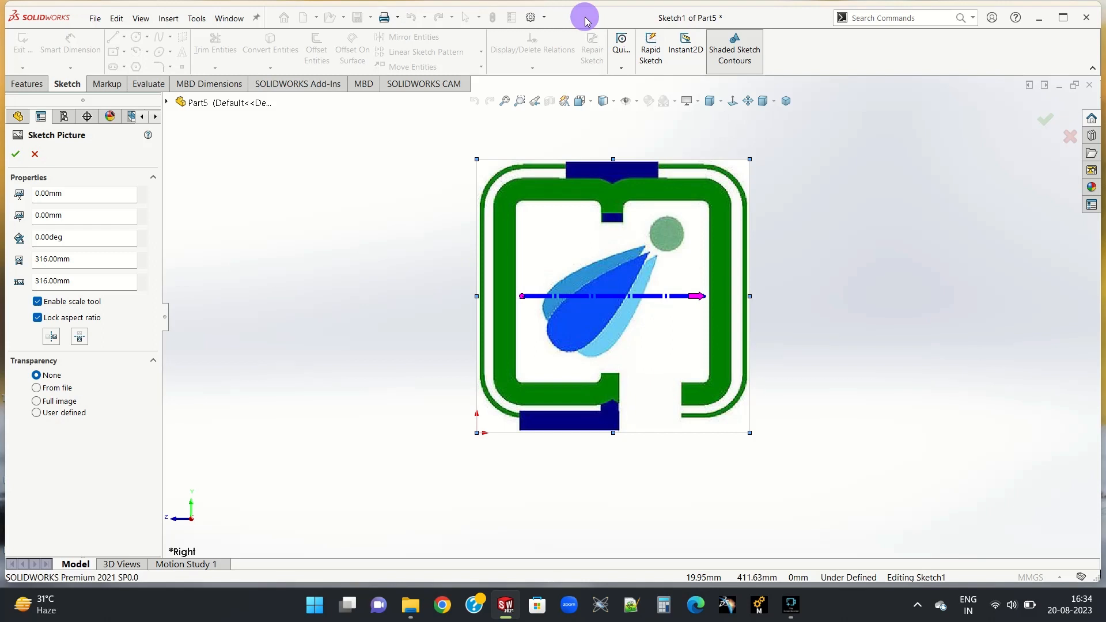
click(33, 156)
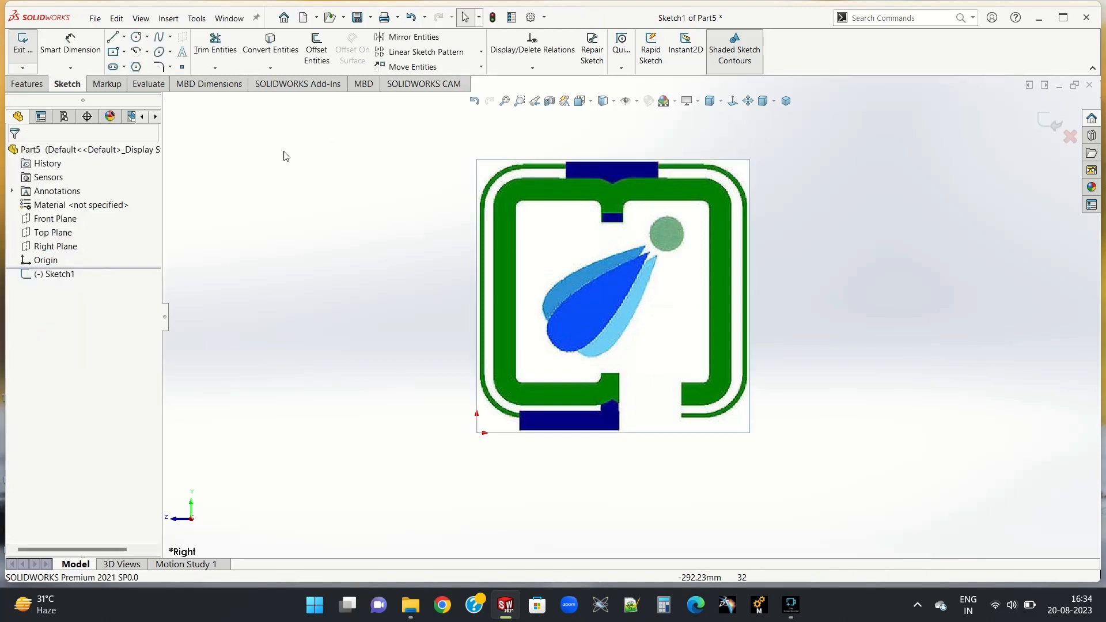
Enable the Autotrace add-in for the current session and at start-up.
click(544, 17)
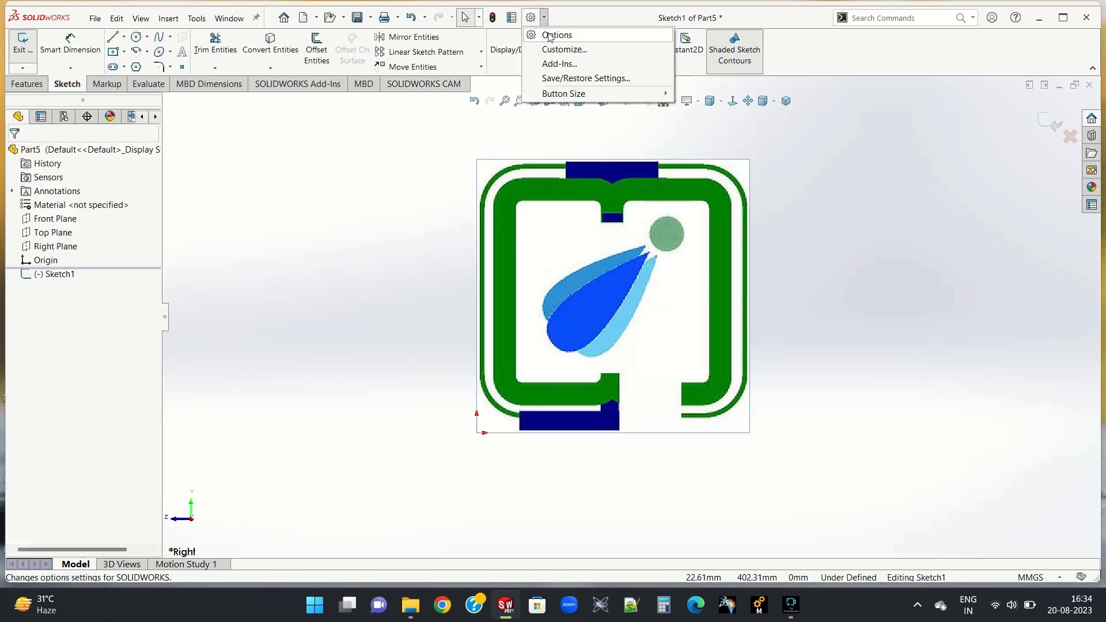
click(553, 64)
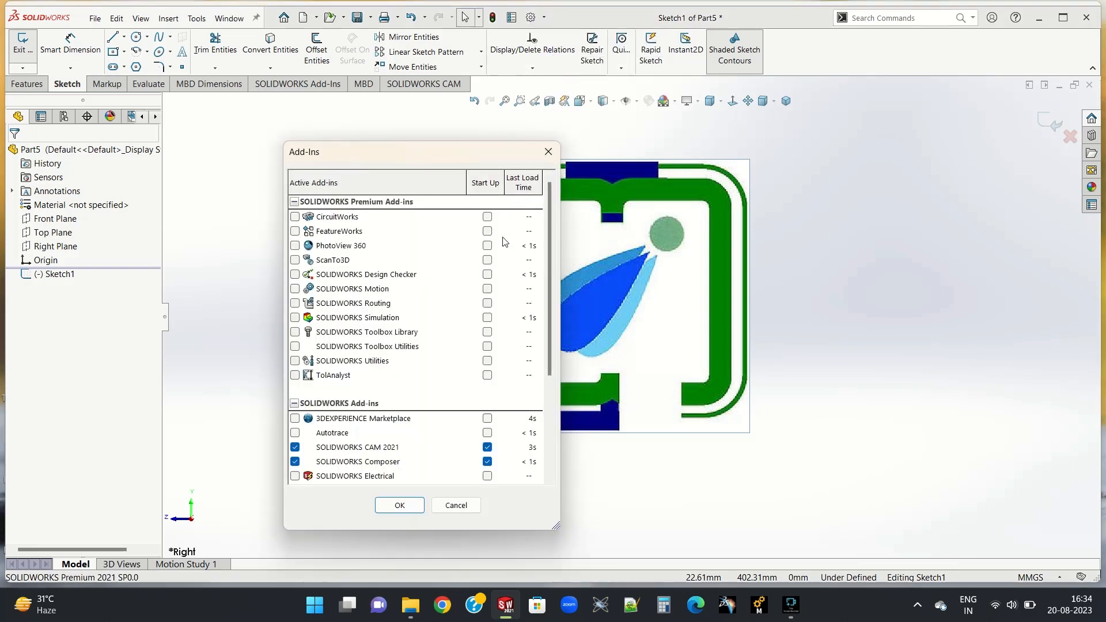
click(298, 436)
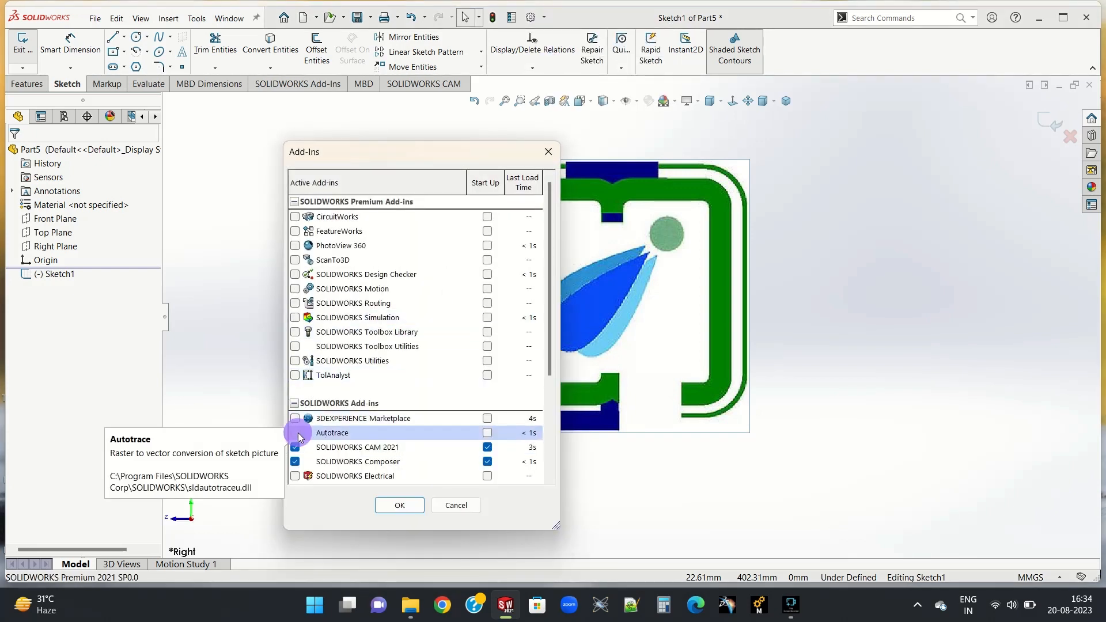
click(488, 433)
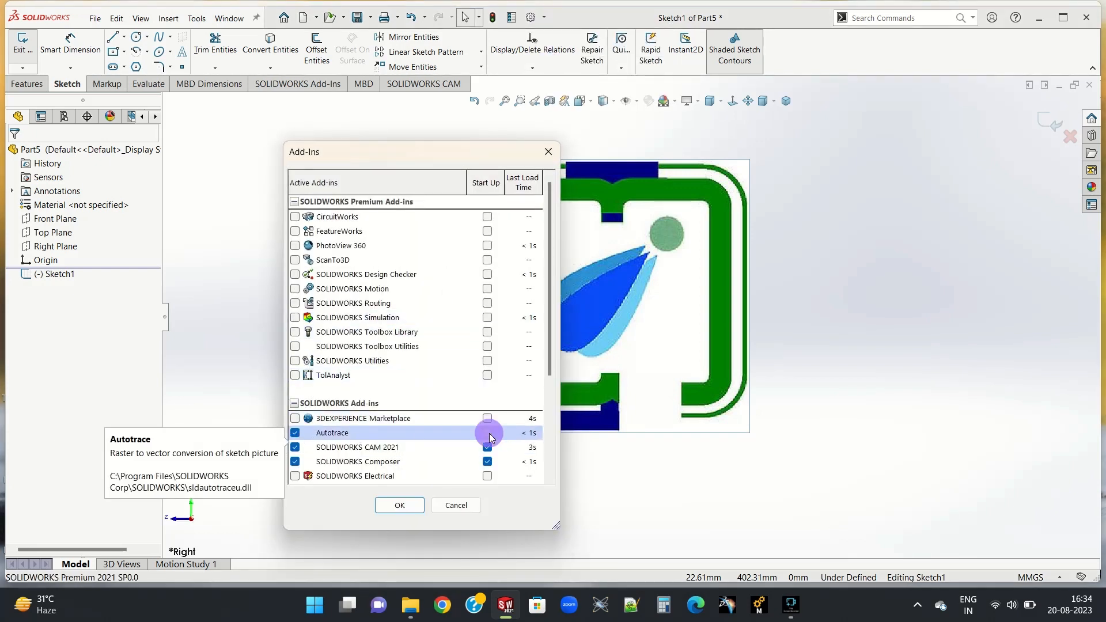
click(397, 505)
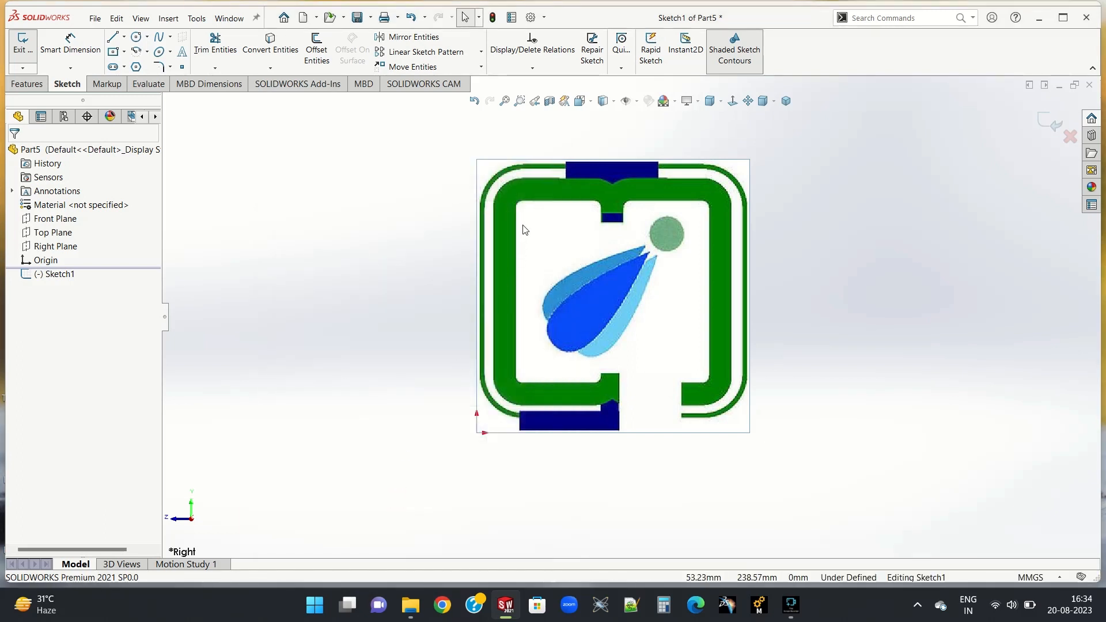
Pick the thick green frame of the sketch picture by colour and trace its outline.
click(524, 192)
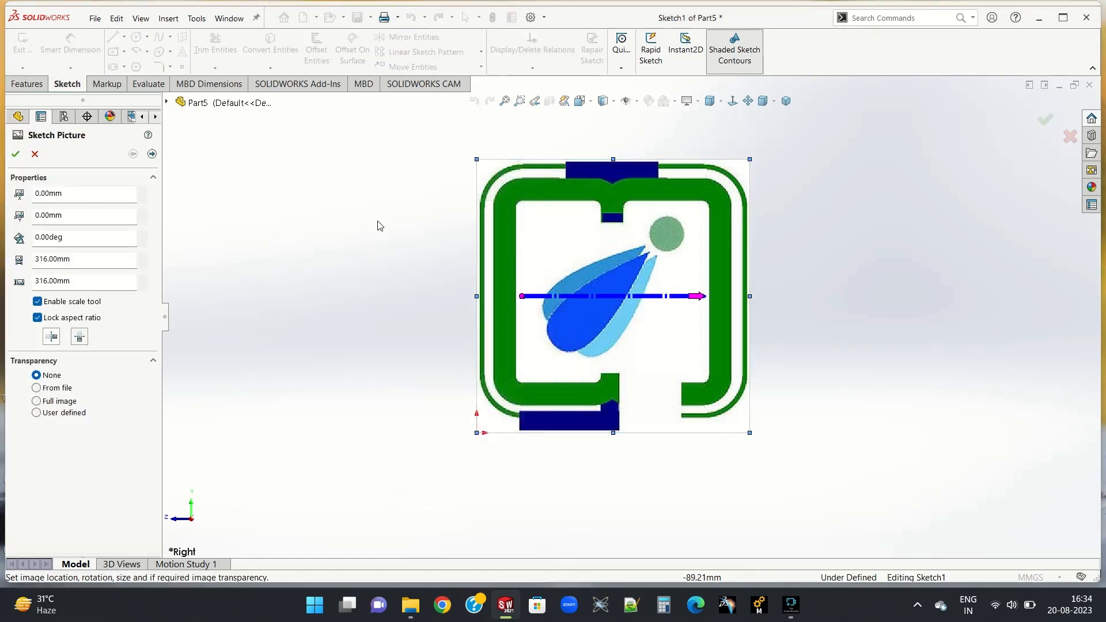
click(152, 154)
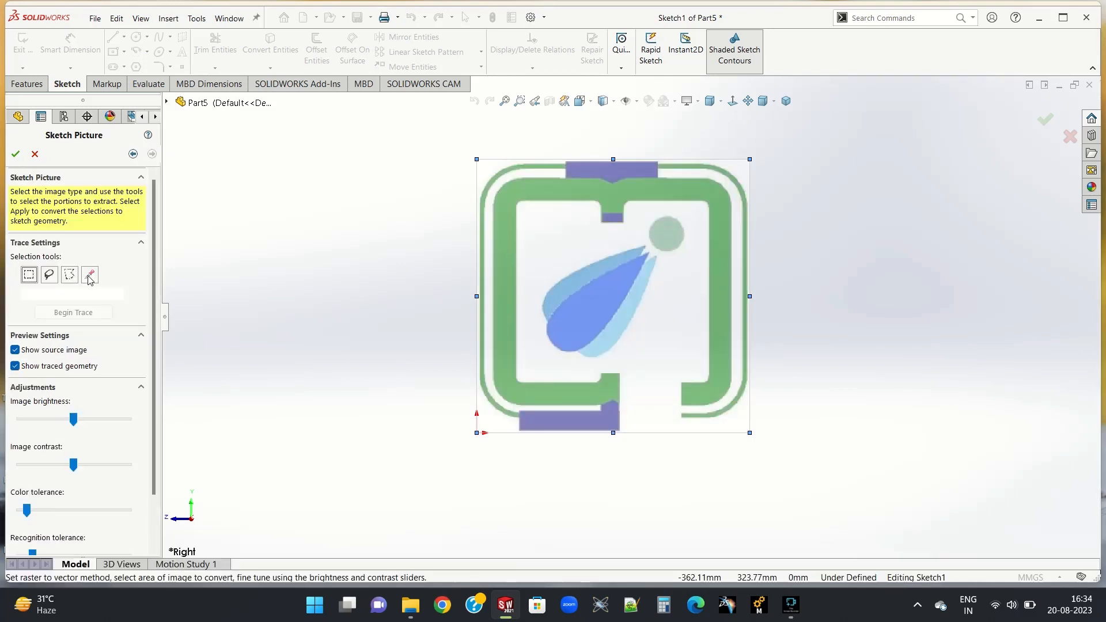
click(90, 277)
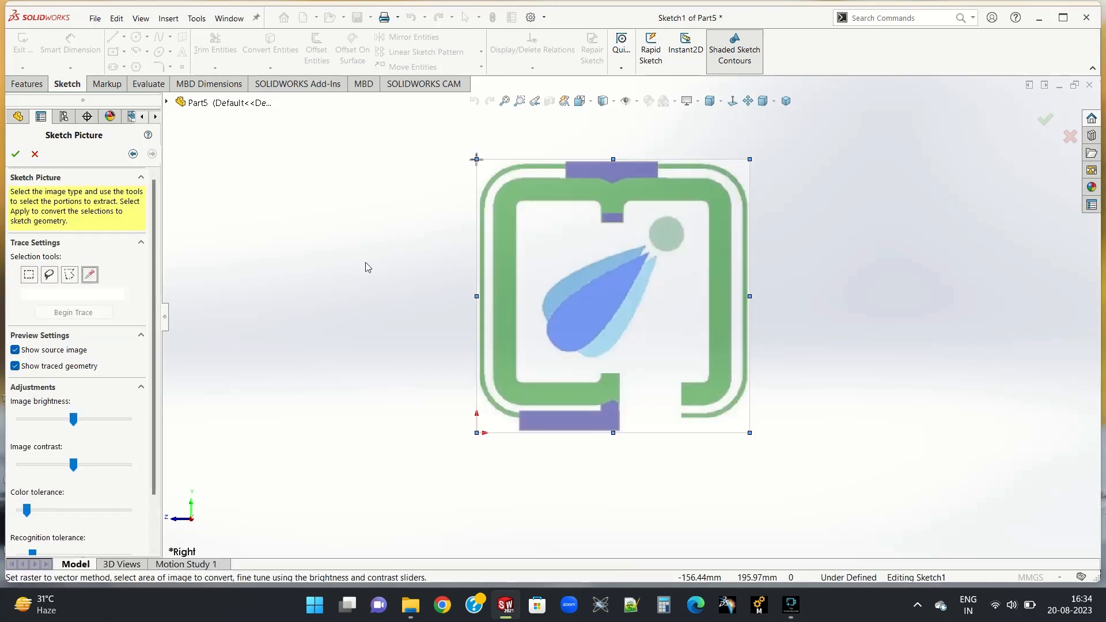
click(564, 194)
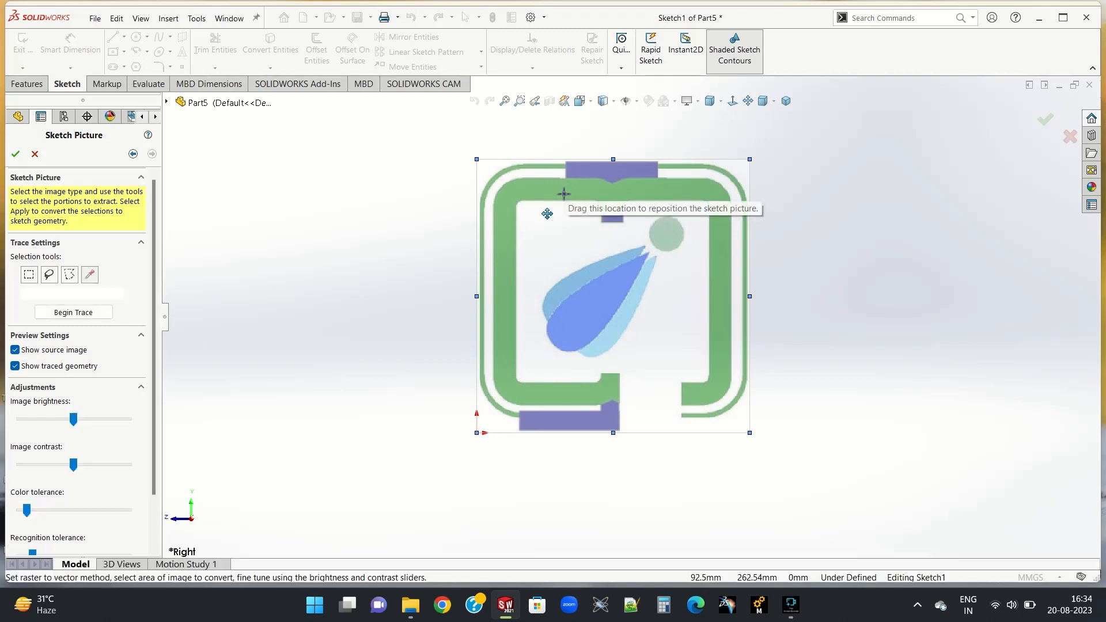
click(81, 313)
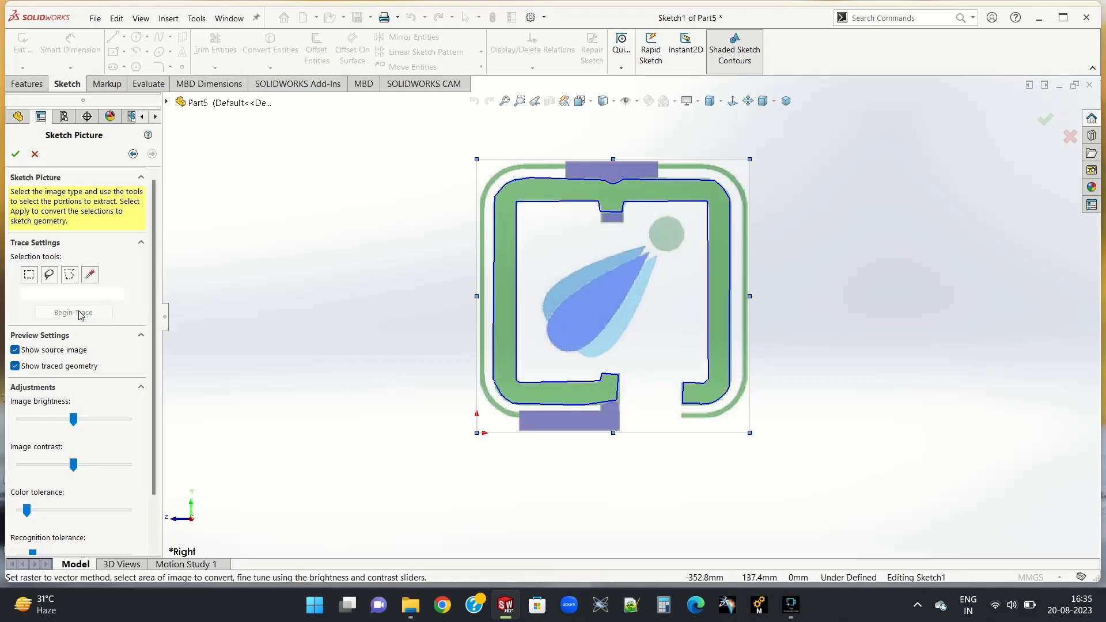
Raise the trace's color tolerance to the maximum so it covers the whole frame and accept the traced geometry.
scroll(82, 337, down, 2)
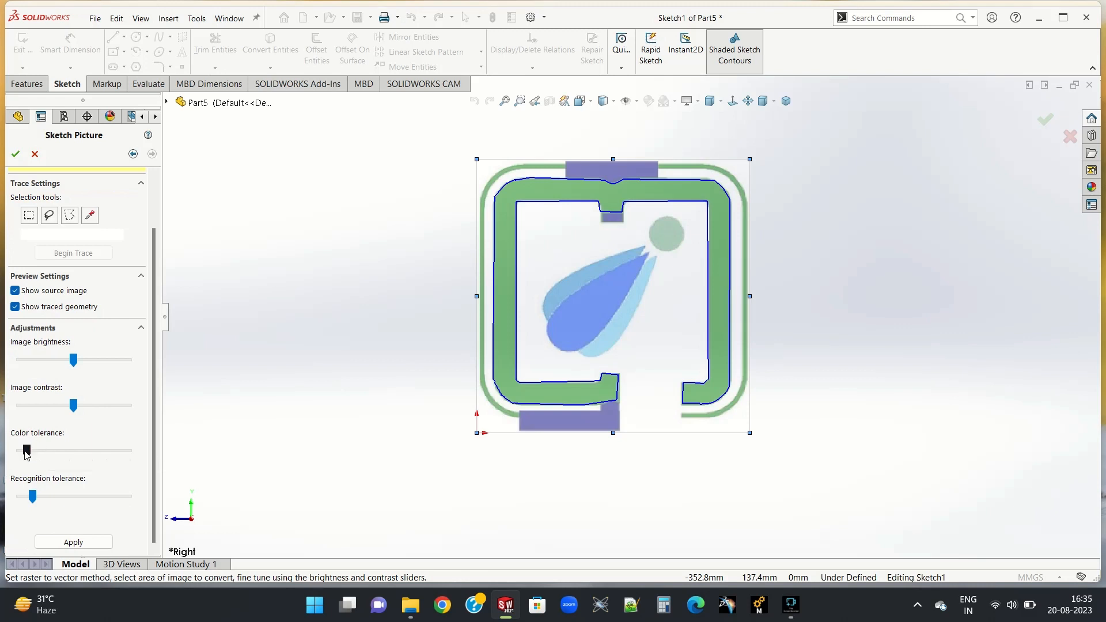
drag(25, 452, 132, 456)
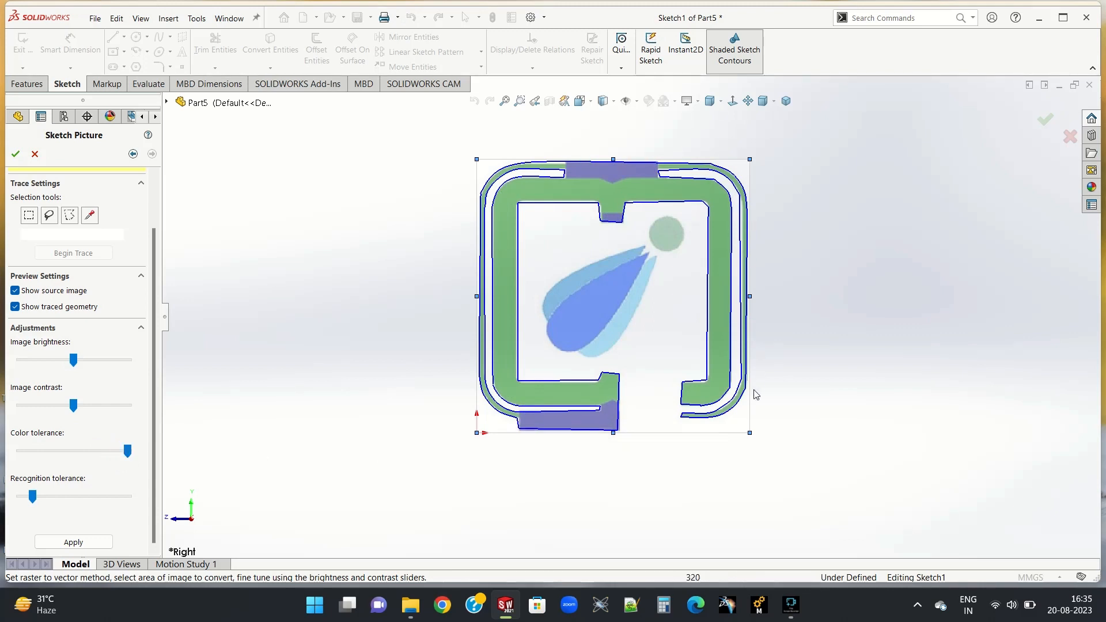
click(16, 155)
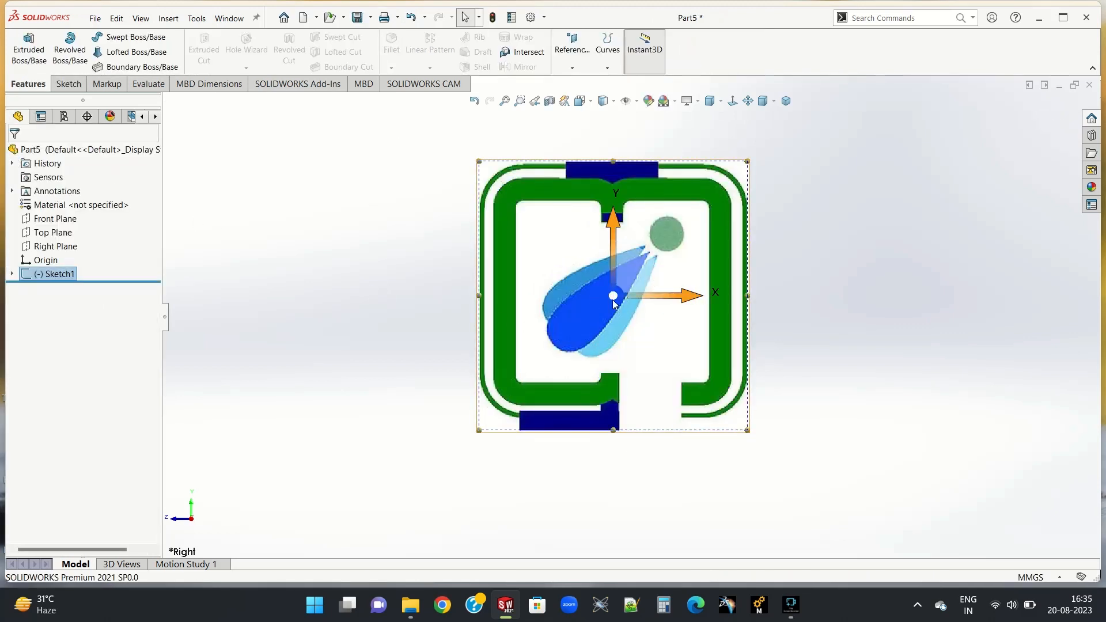
Trace the pale green circle of the logo by colour, with the color tolerance lowered to about the middle, and accept it.
double_click(569, 299)
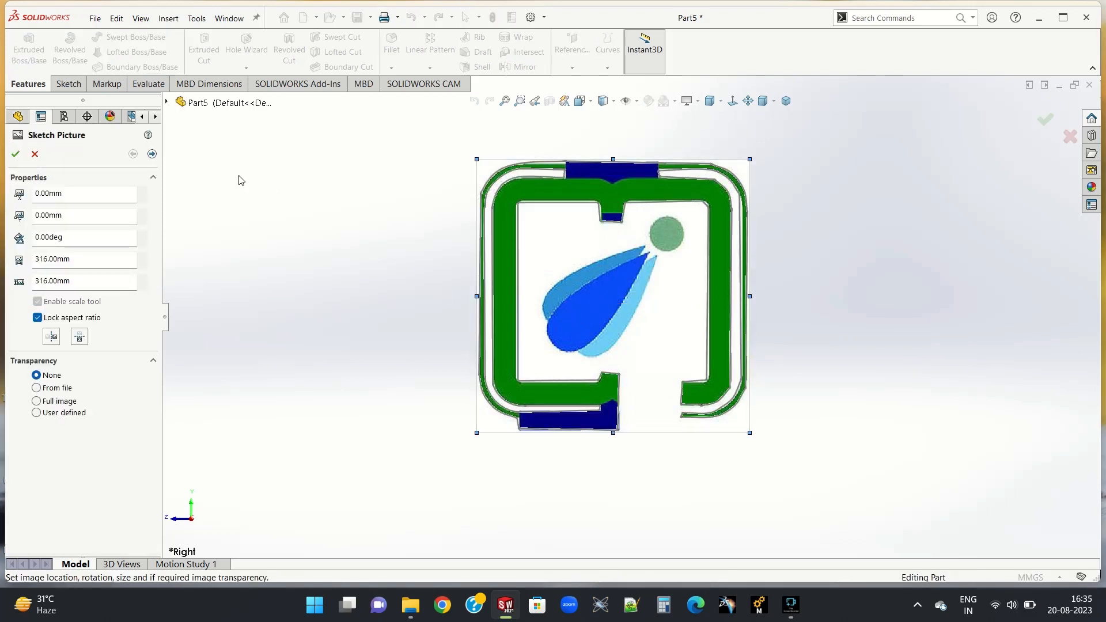
click(152, 154)
click(90, 275)
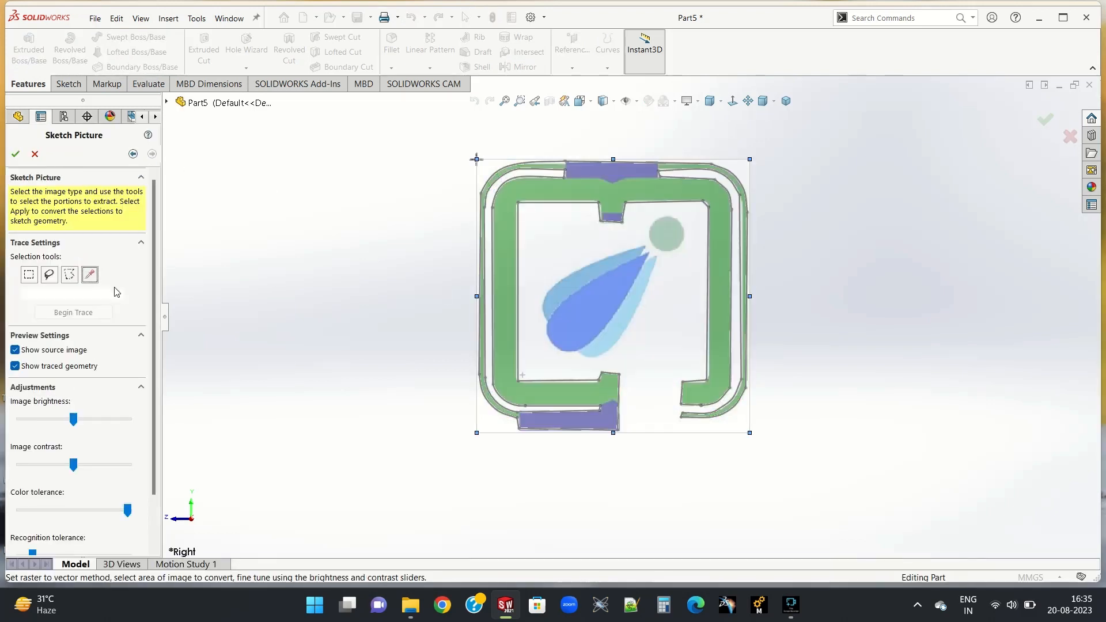
click(666, 236)
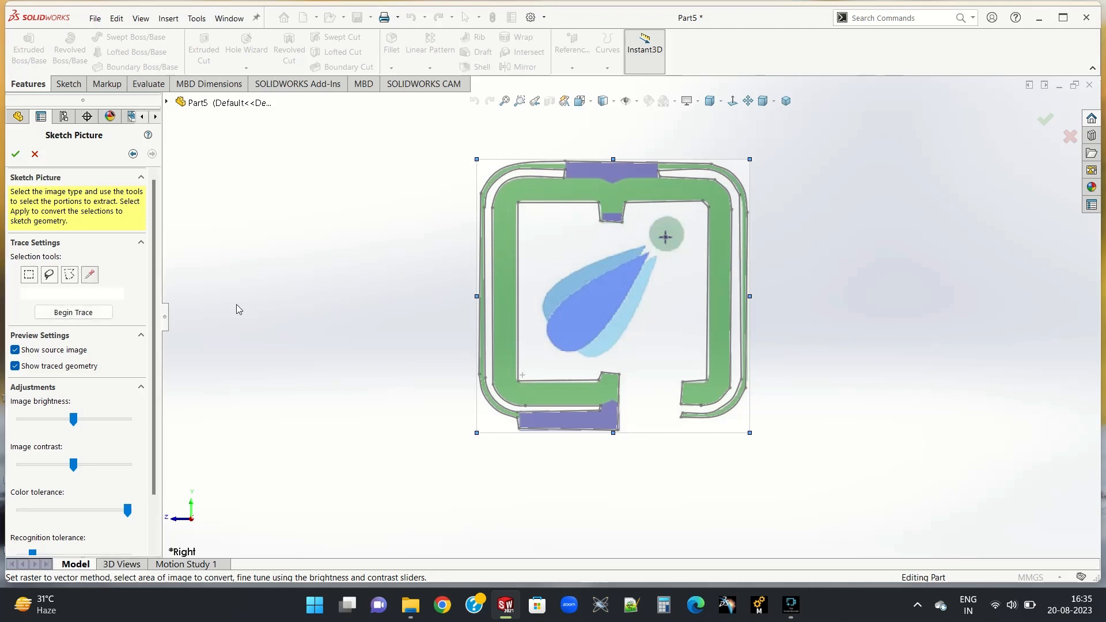
click(104, 314)
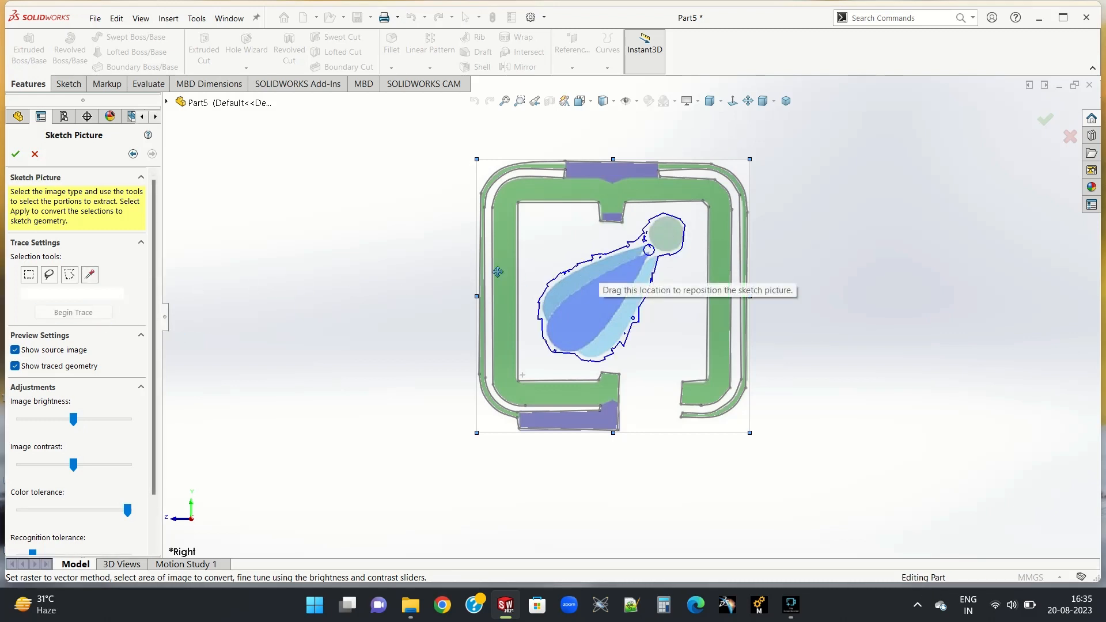
drag(128, 510, 63, 511)
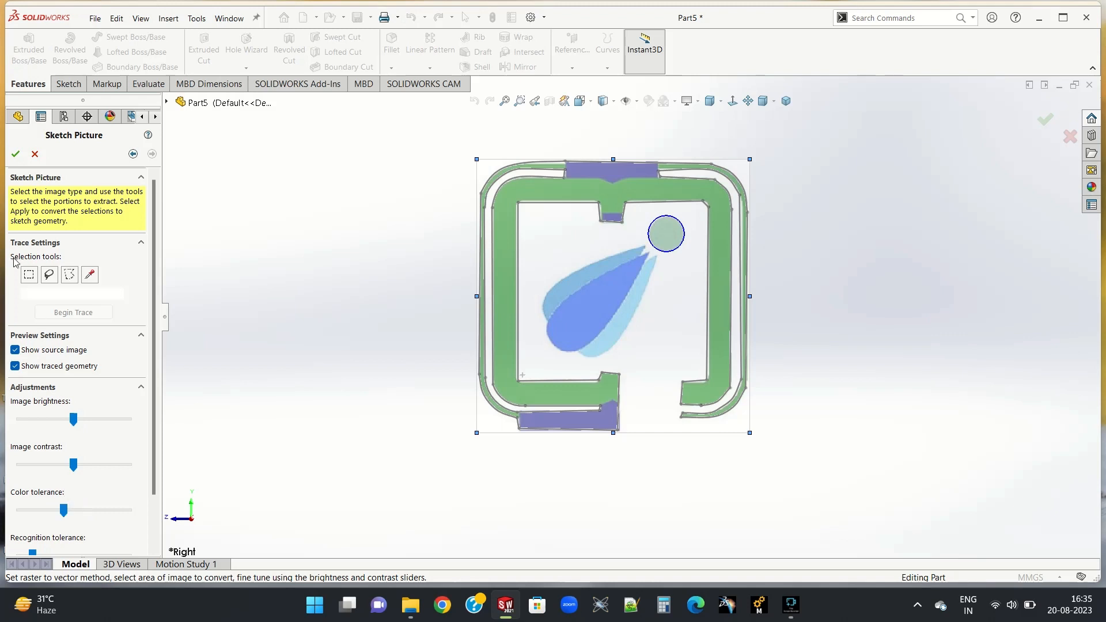
click(16, 154)
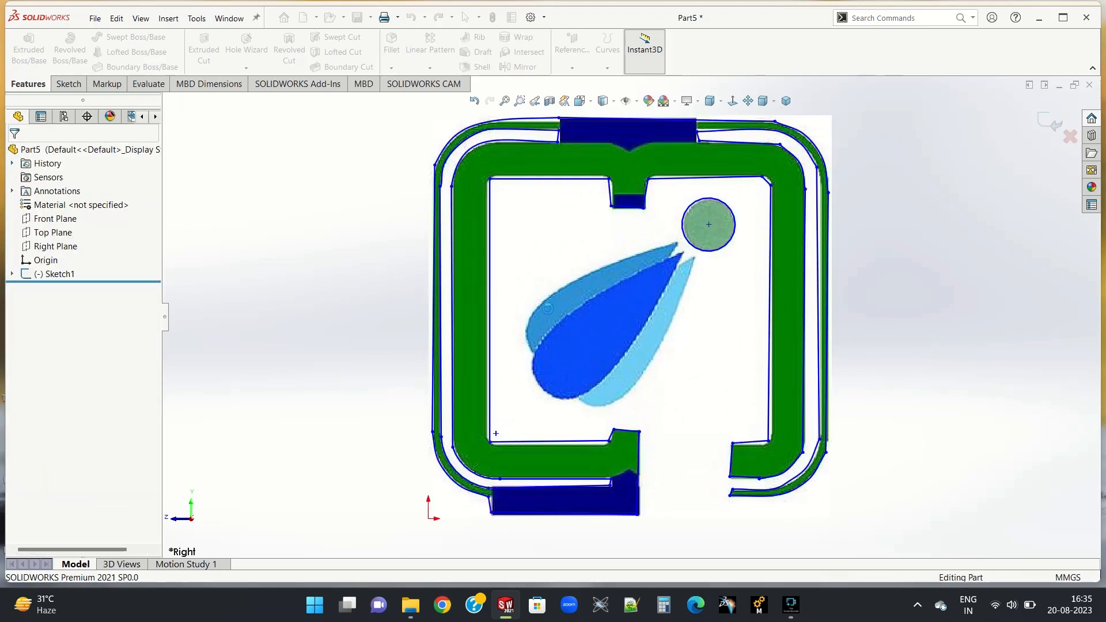
Trace the blue drop of the logo by colour, with the color tolerance raised near the maximum to include the lighter petals, and accept it.
click(601, 323)
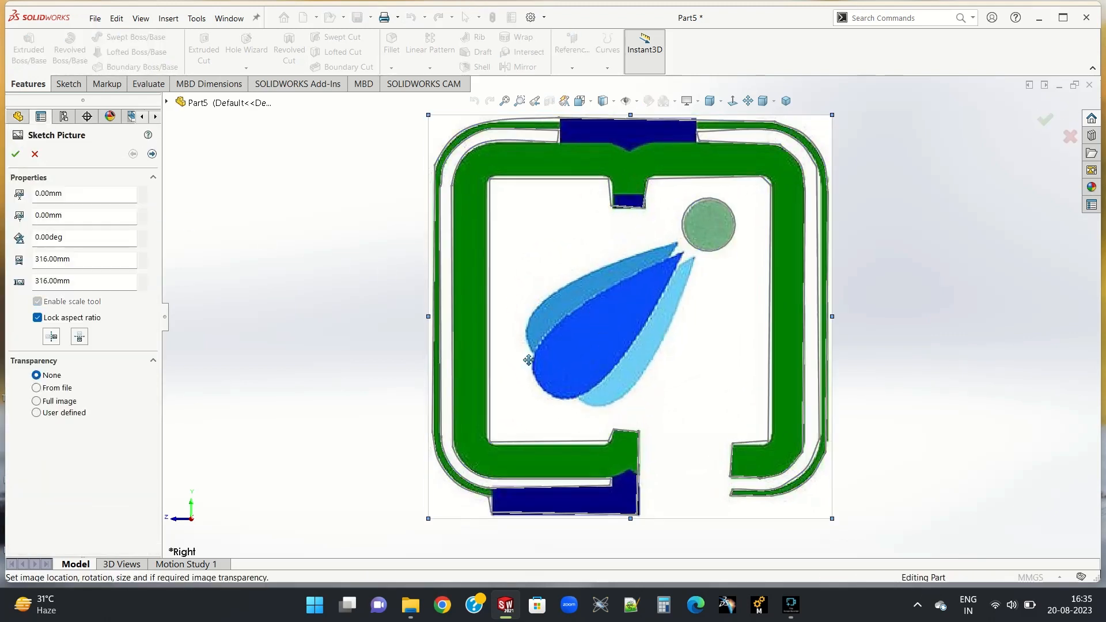
click(152, 153)
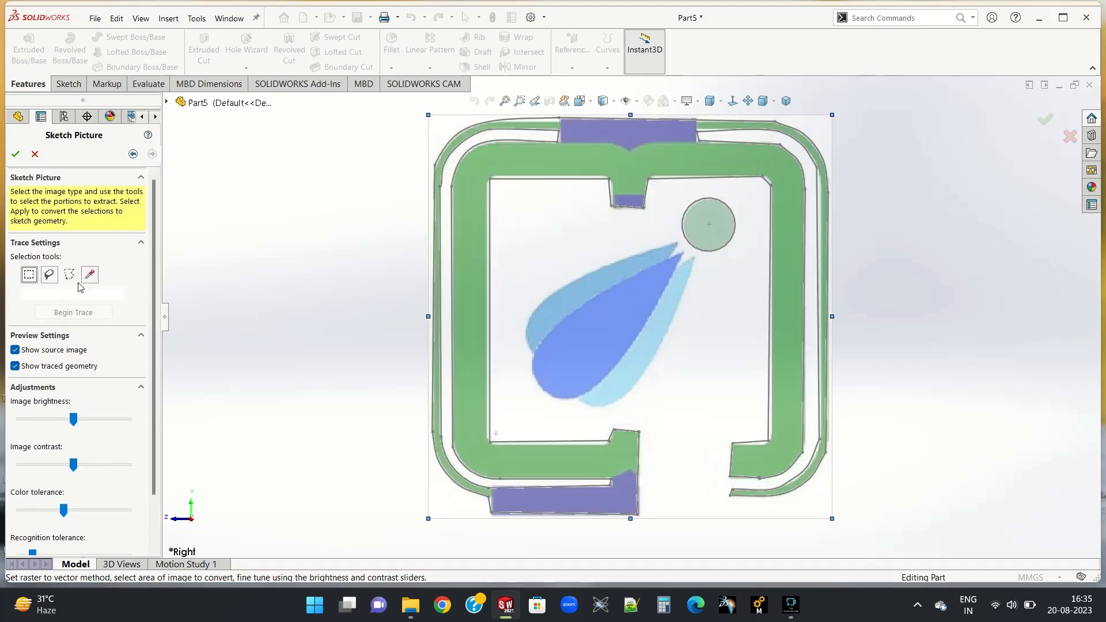
click(90, 275)
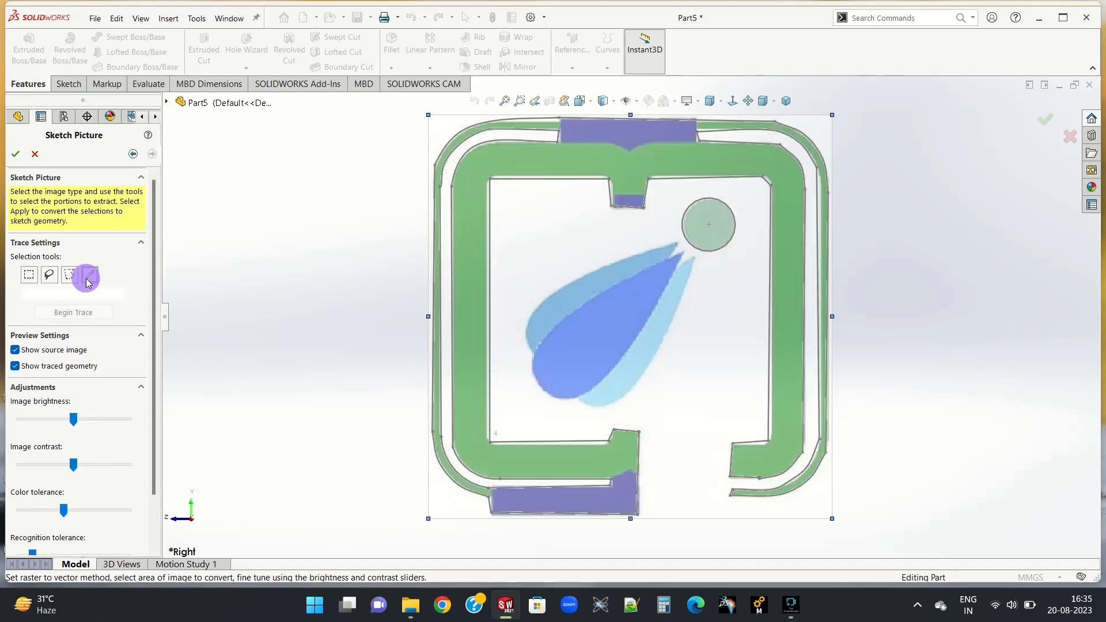
click(606, 321)
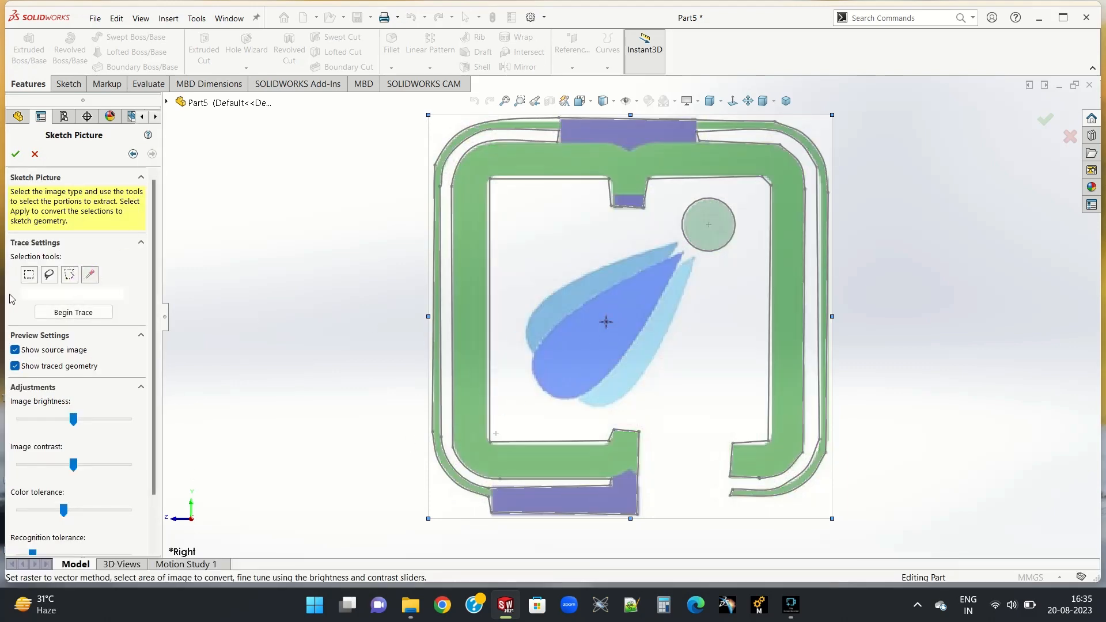
click(56, 314)
drag(63, 510, 127, 509)
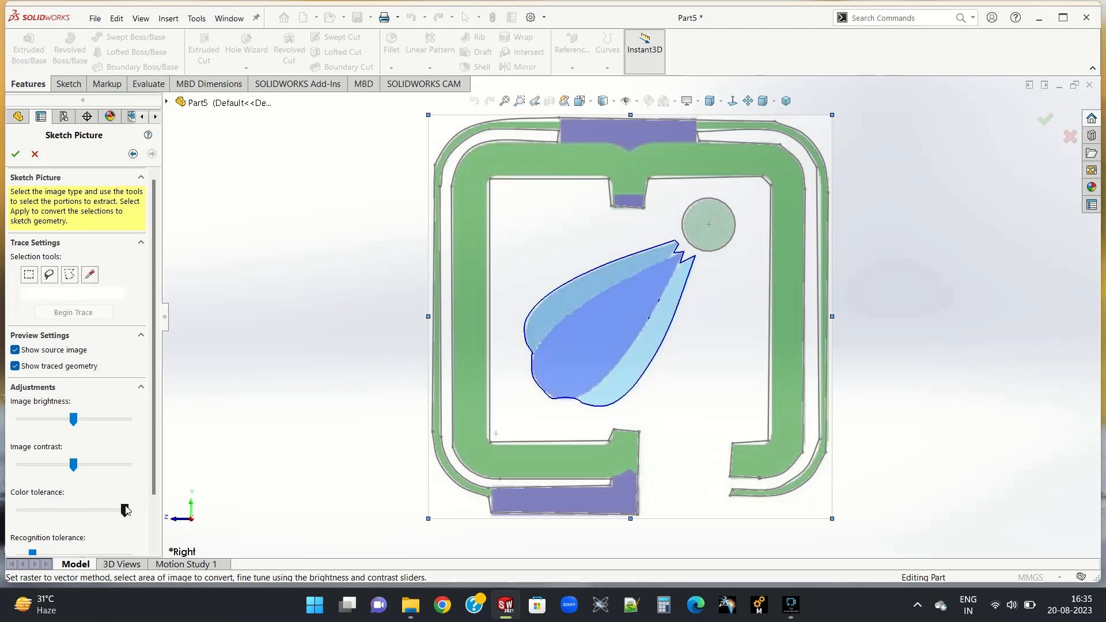
mouse_move(122, 510)
mouse_down()
mouse_move(114, 503)
mouse_move(117, 513)
mouse_up()
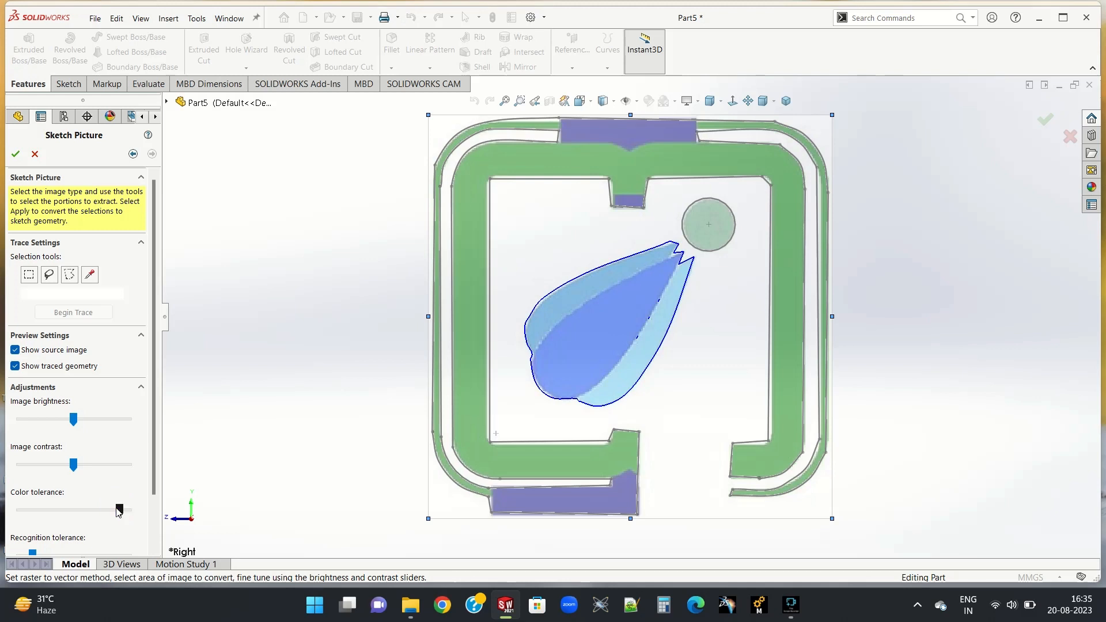
click(15, 155)
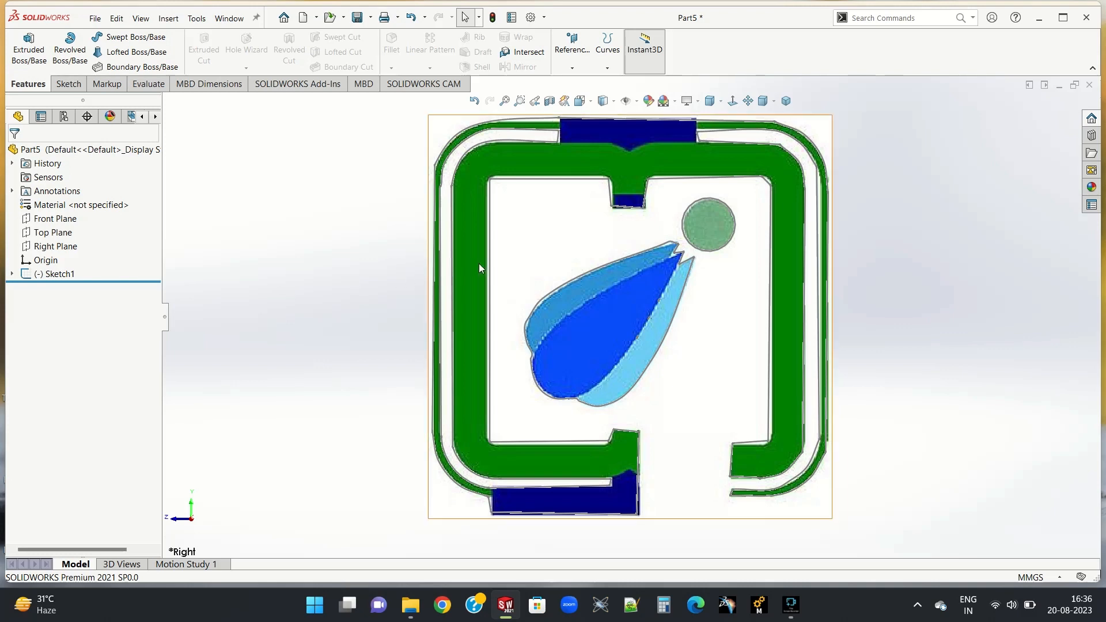
Suppress the sketch picture and open the traced sketch for editing.
right_click(514, 258)
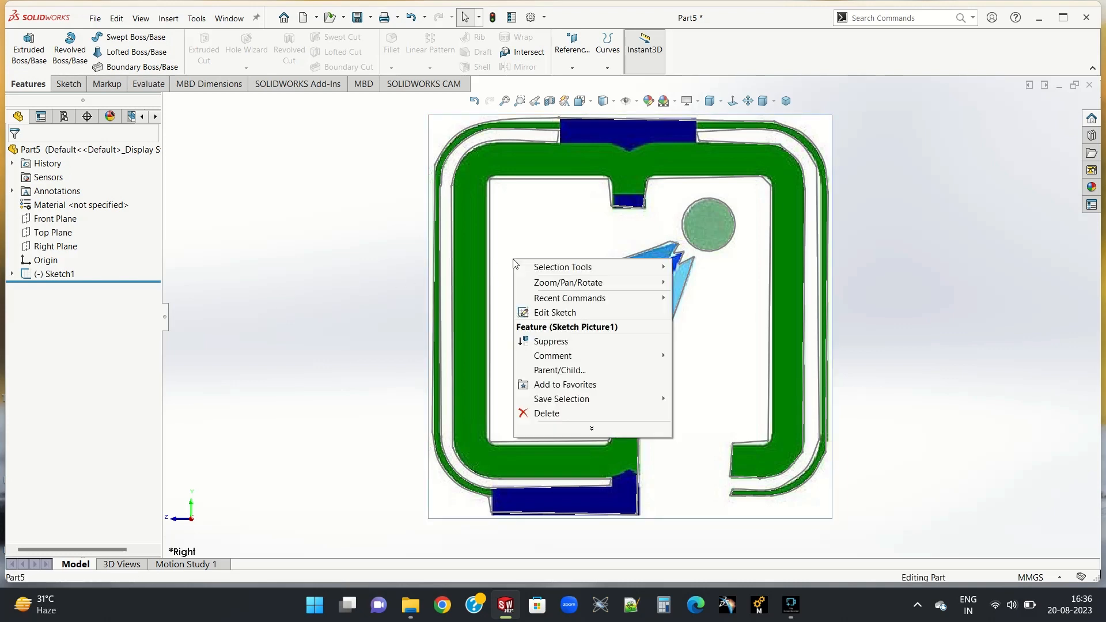
click(542, 343)
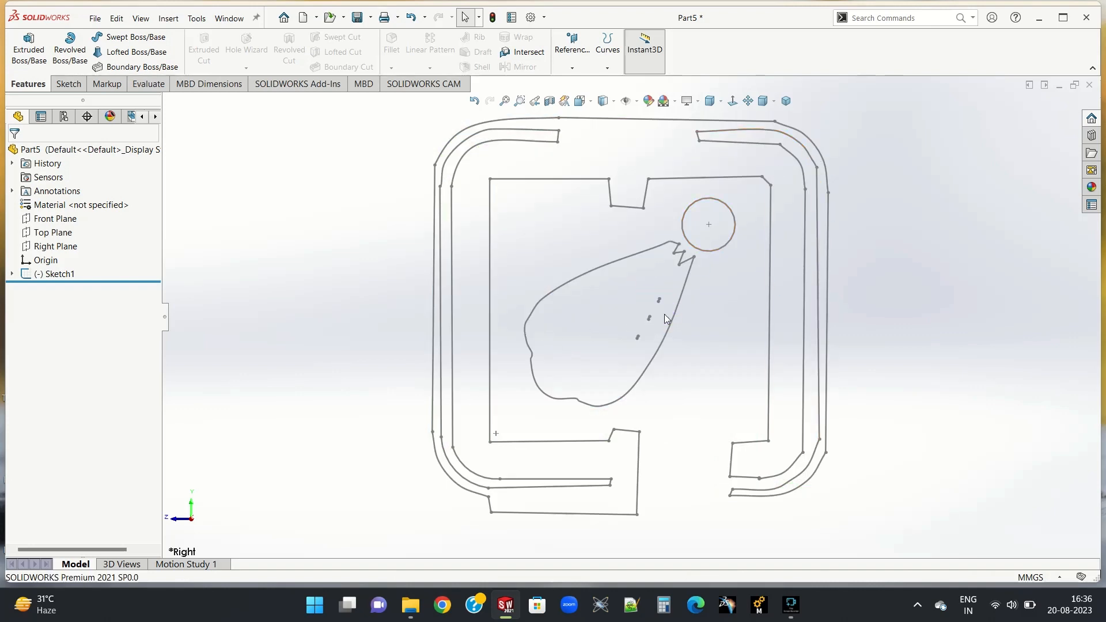
click(48, 273)
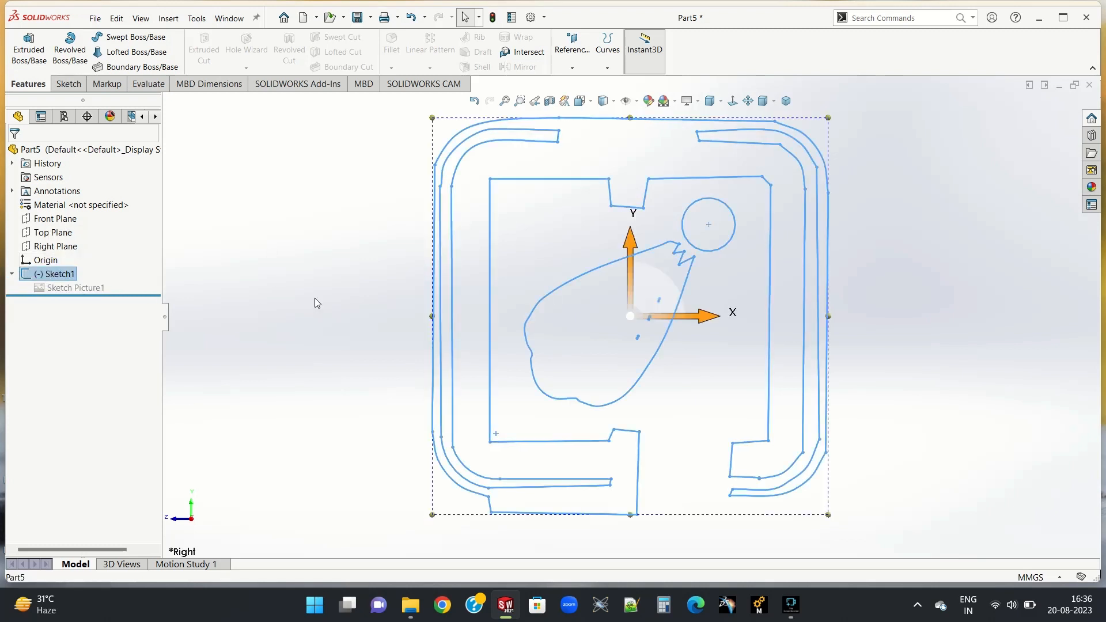
right_click(70, 276)
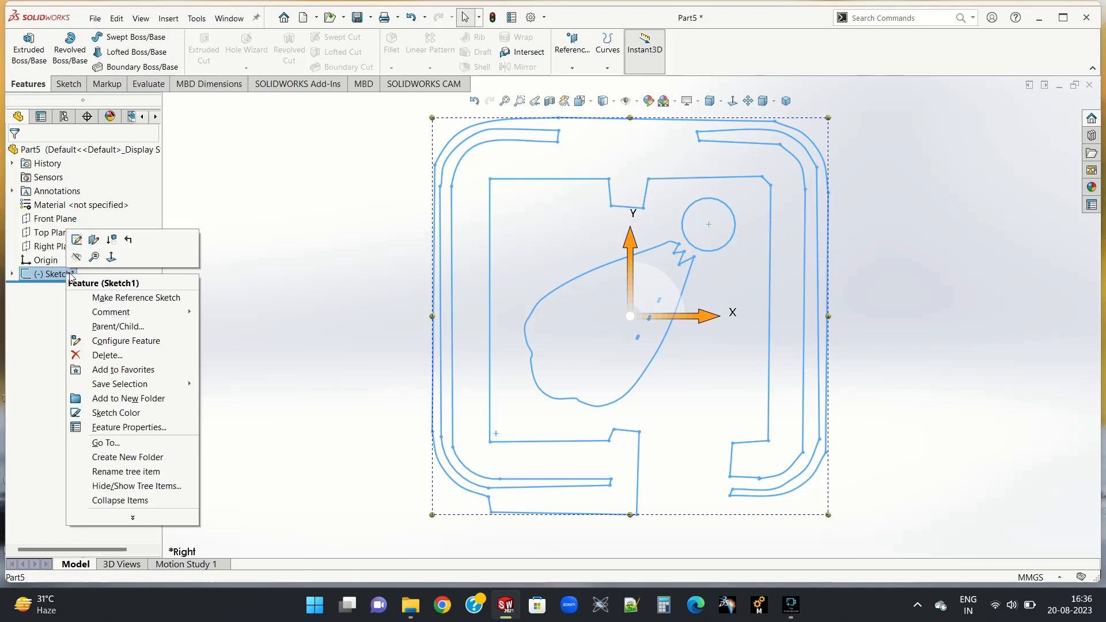
click(77, 239)
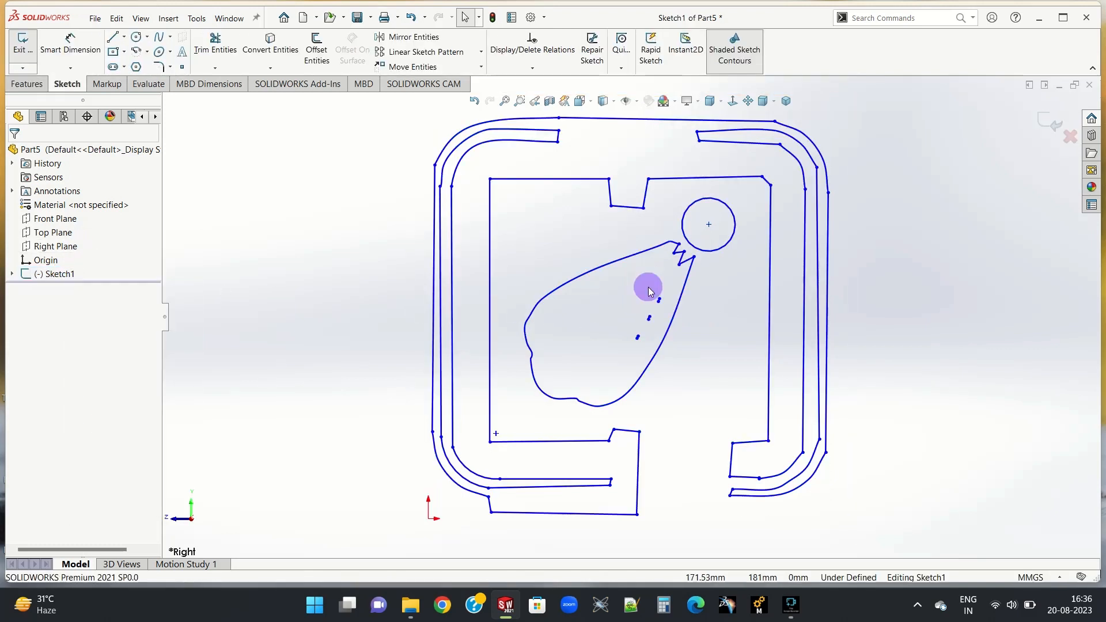
Delete the small stray line segments inside the traced drop outline.
drag(647, 287, 667, 314)
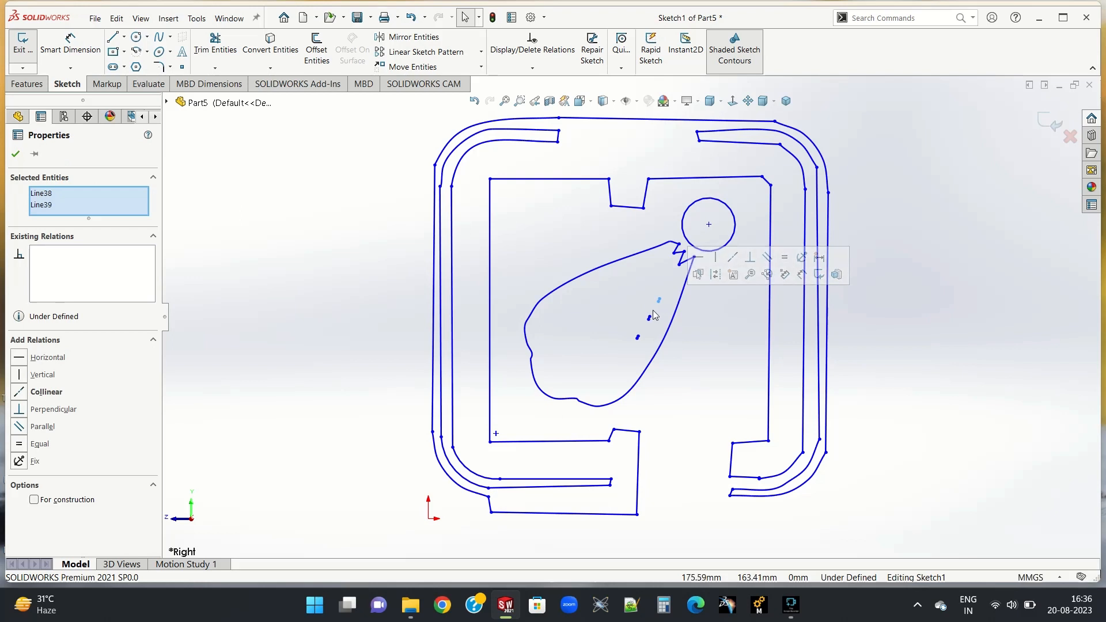
key(Escape)
mouse_move(647, 304)
mouse_down()
mouse_move(655, 330)
mouse_move(644, 350)
mouse_up()
key(Delete)
key(Delete)
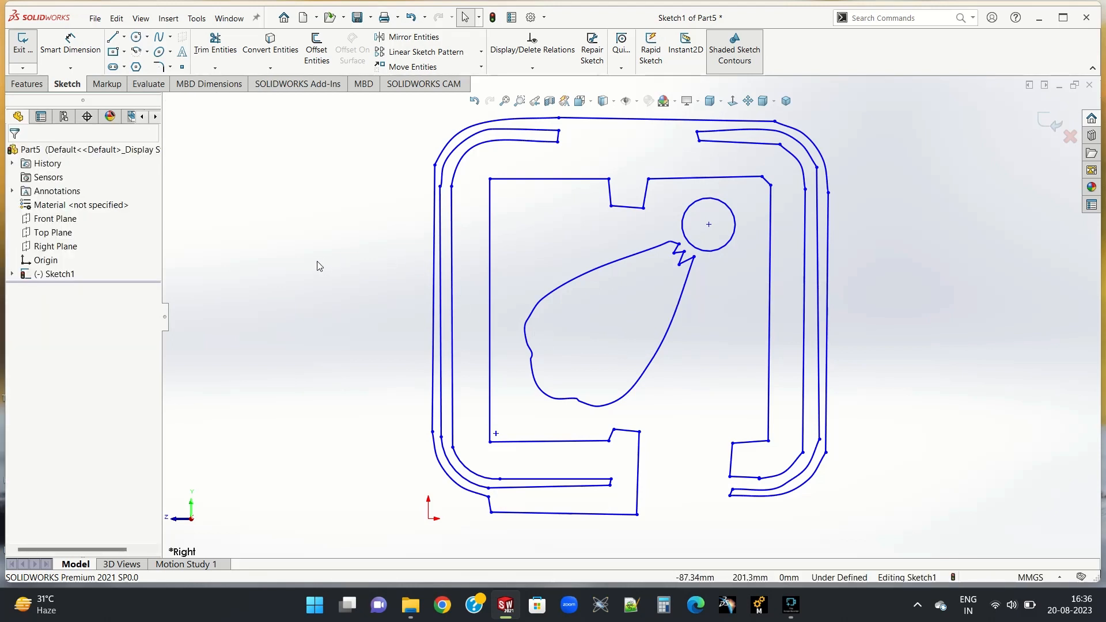
Extrude the traced logo sketch as a blind boss 50 mm deep, checking the detailed preview before accepting.
click(27, 84)
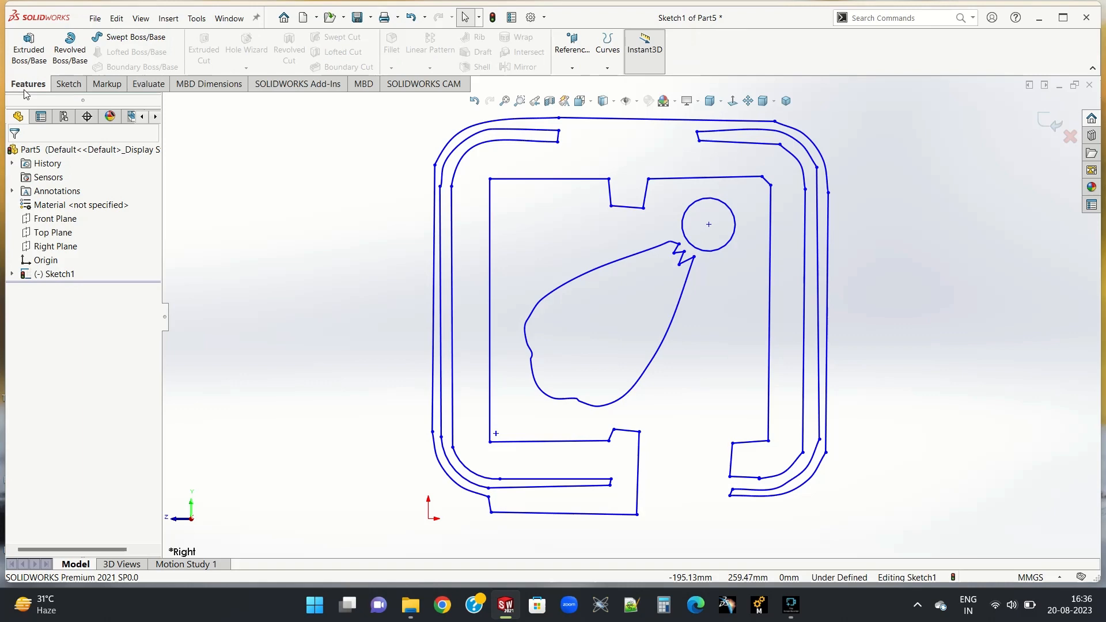
click(18, 44)
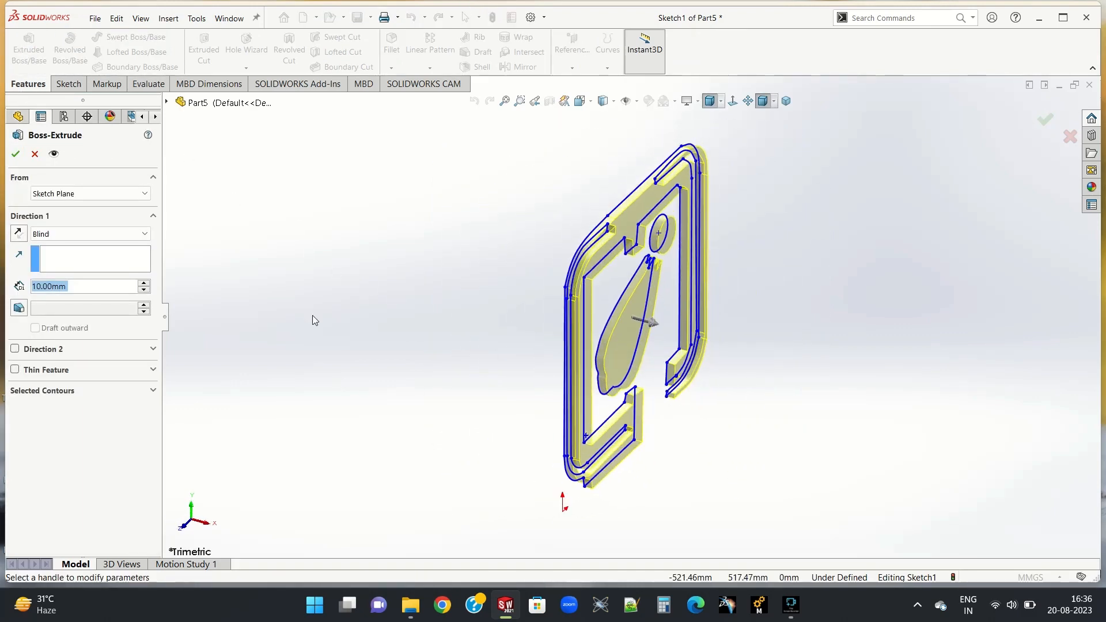
click(144, 283)
click(144, 283)
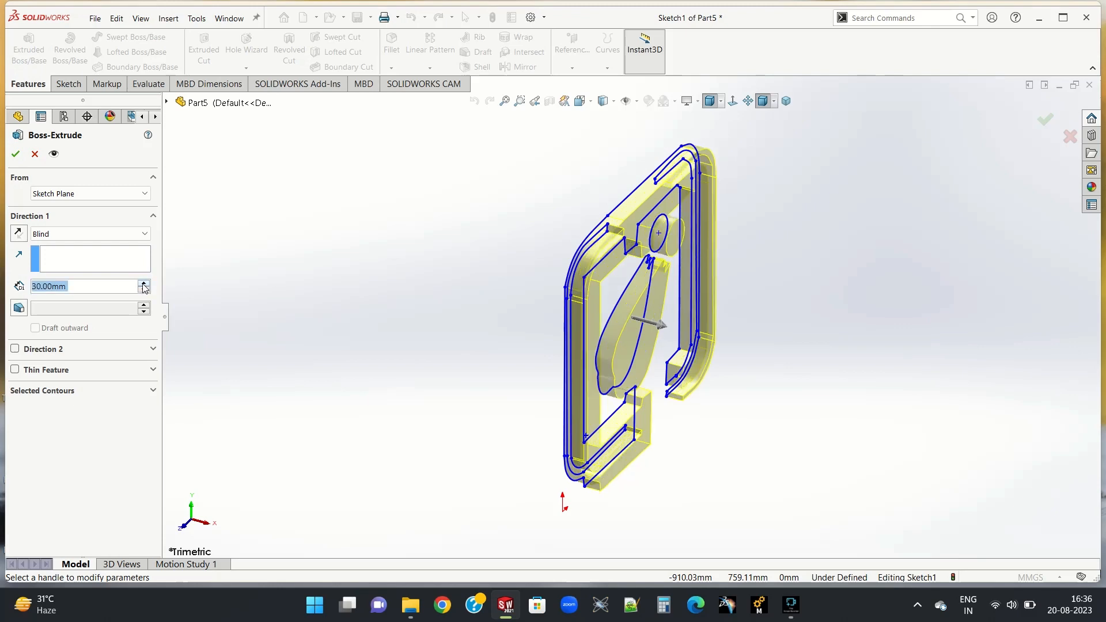
click(144, 283)
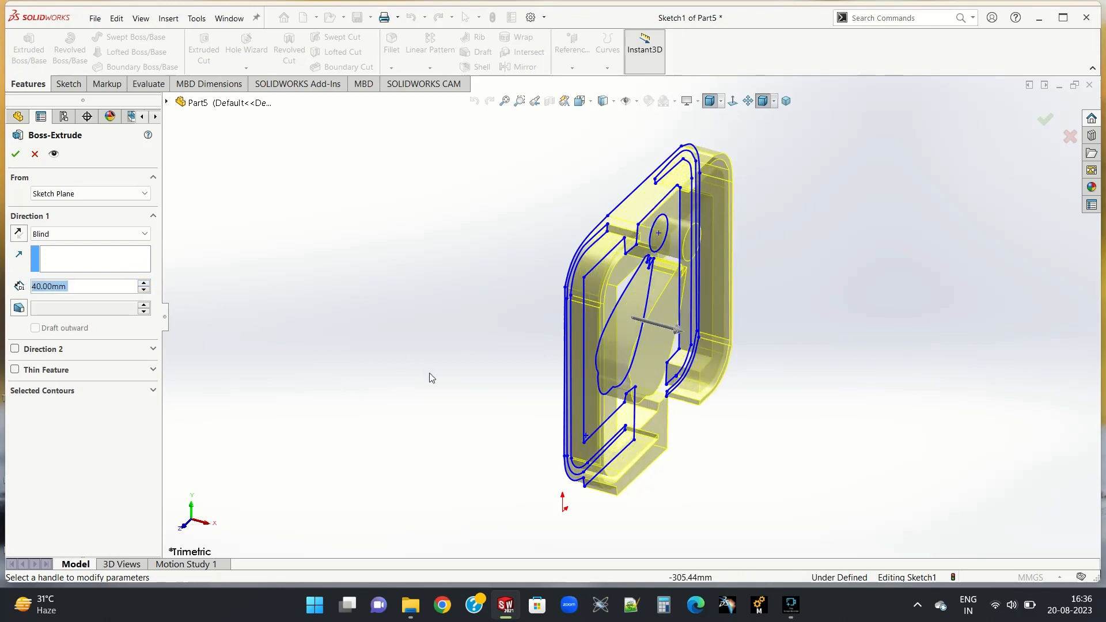
middle_drag(476, 410, 464, 353)
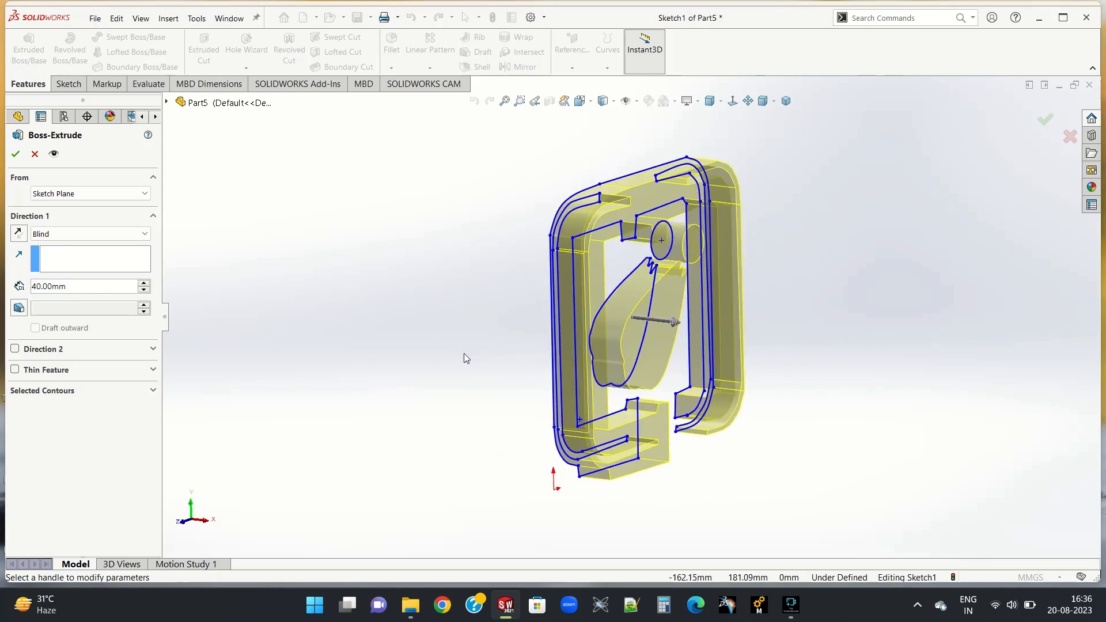
click(144, 282)
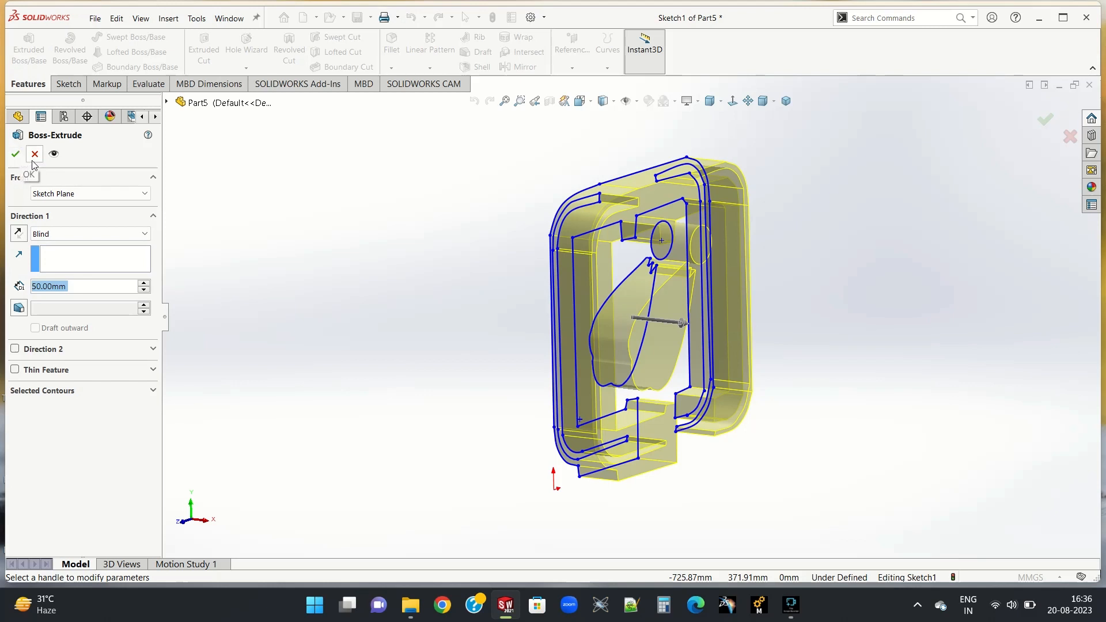
click(53, 156)
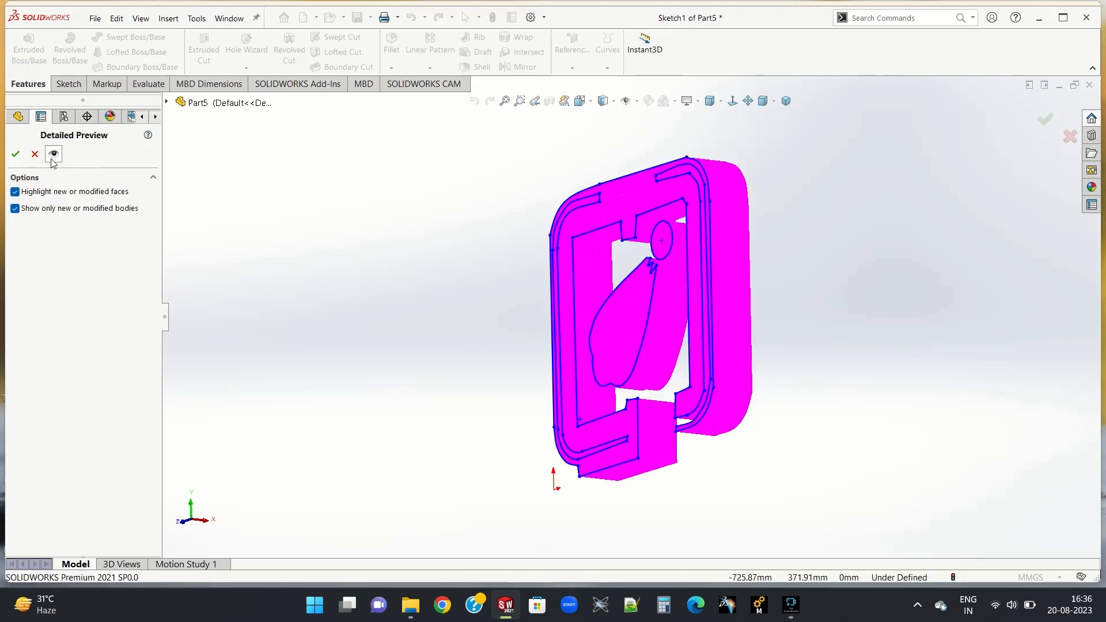
click(15, 154)
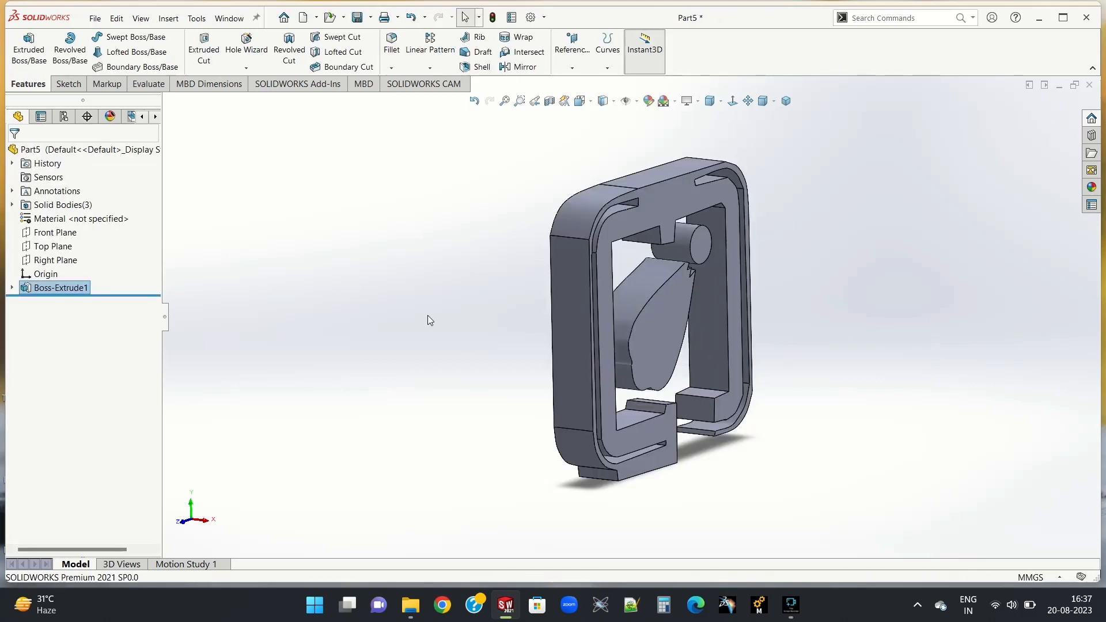
Edit the logo extrusion and set its blind depth to 90 mm.
click(787, 100)
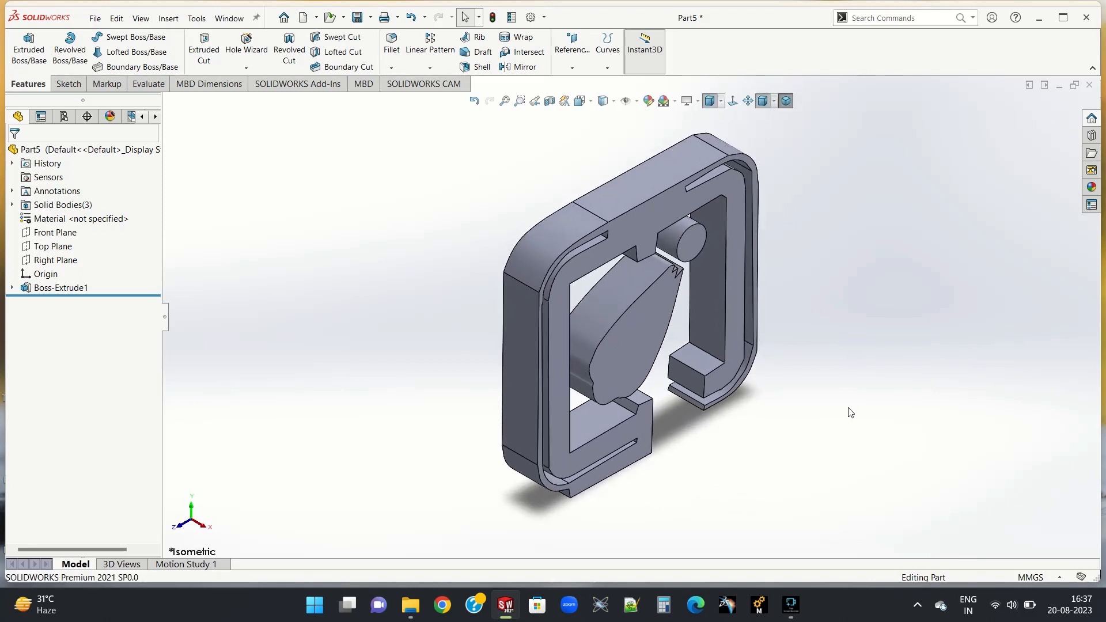
click(69, 287)
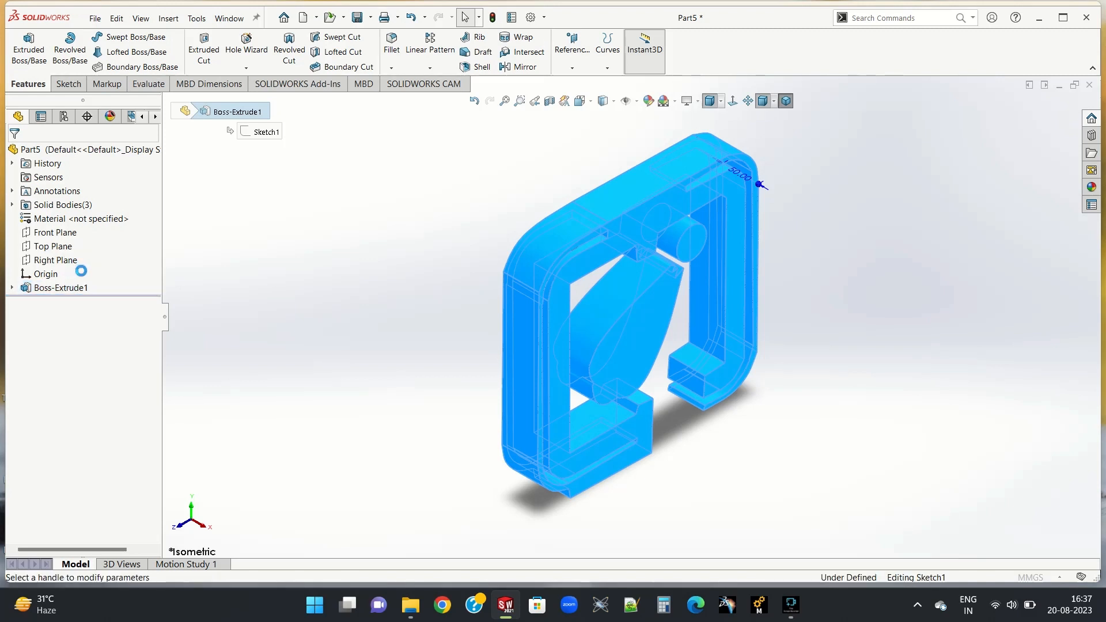
click(144, 283)
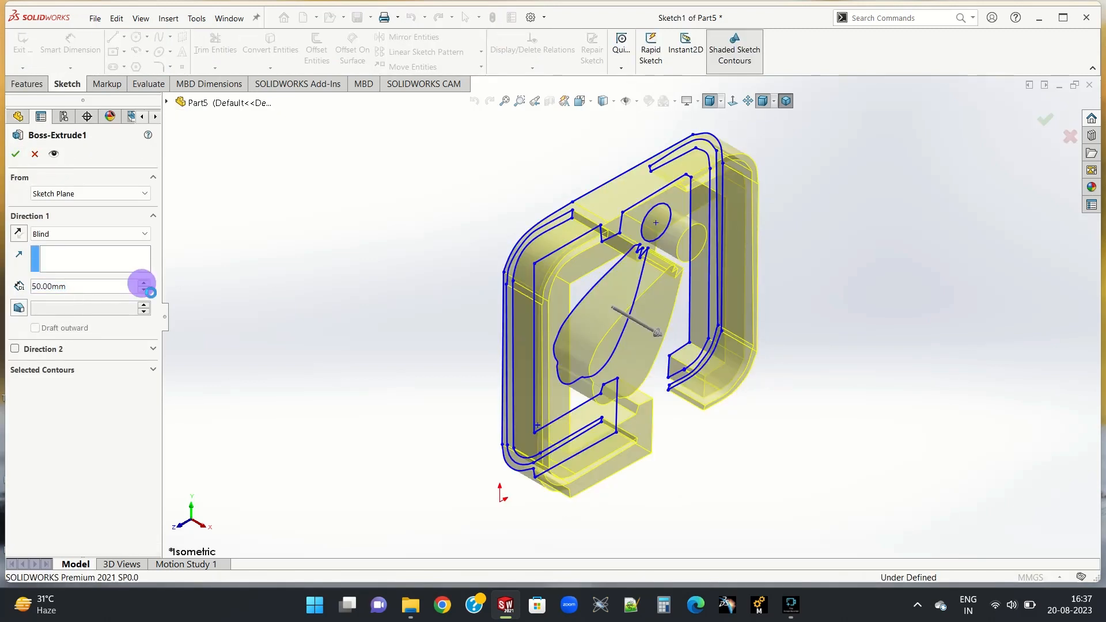
click(143, 283)
click(144, 283)
click(144, 283)
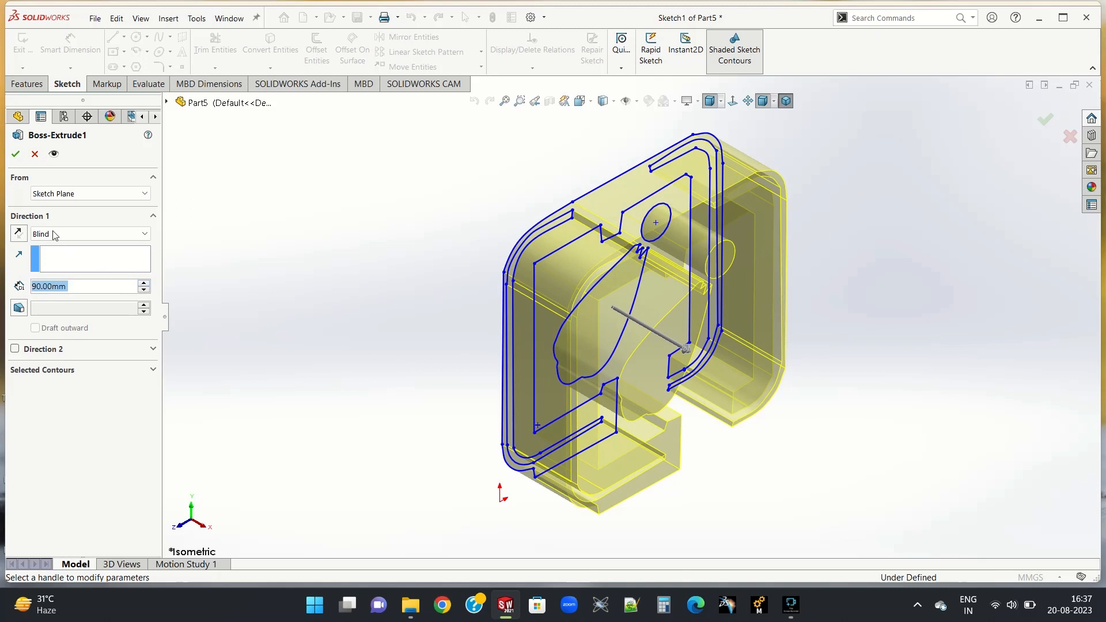
click(17, 155)
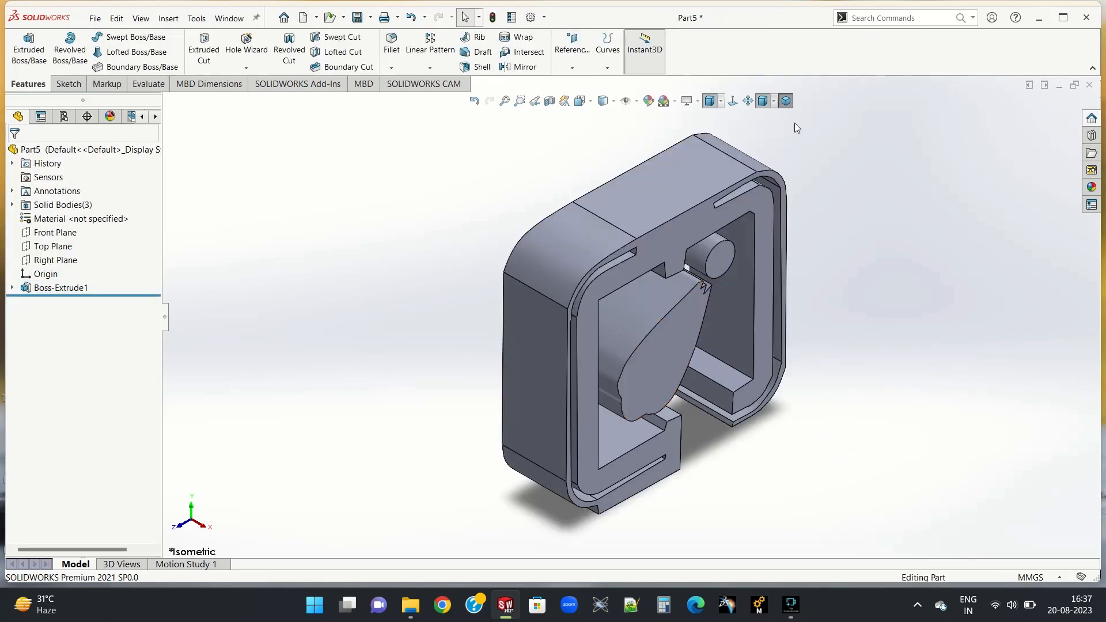
Examine the extruded logo from several angles and return it to the isometric view.
click(787, 101)
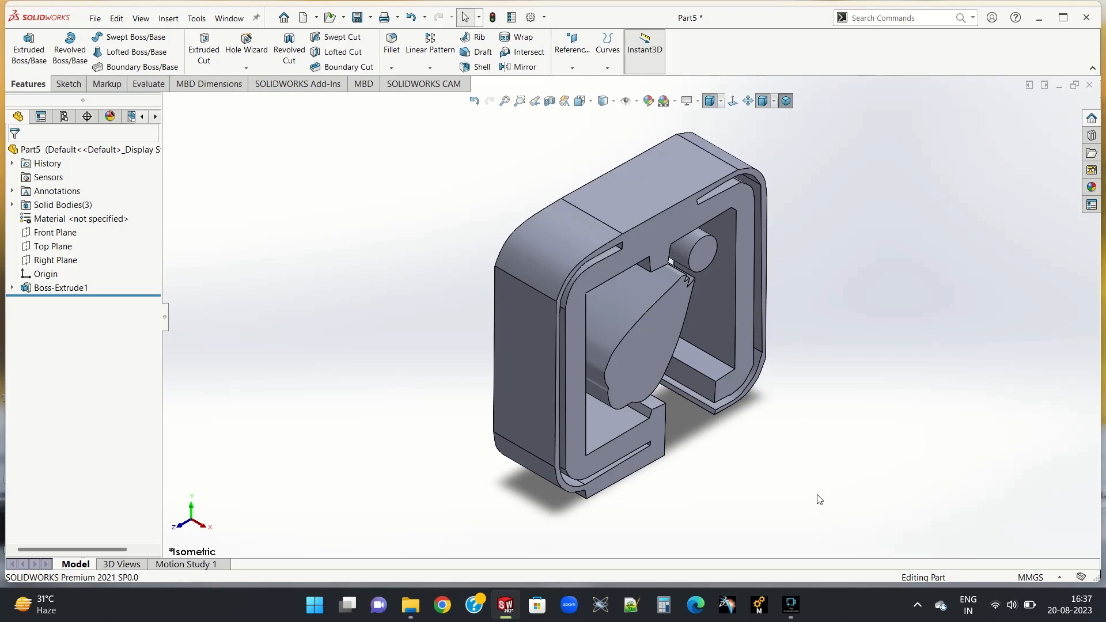
middle_drag(820, 500, 754, 394)
middle_drag(730, 395, 772, 398)
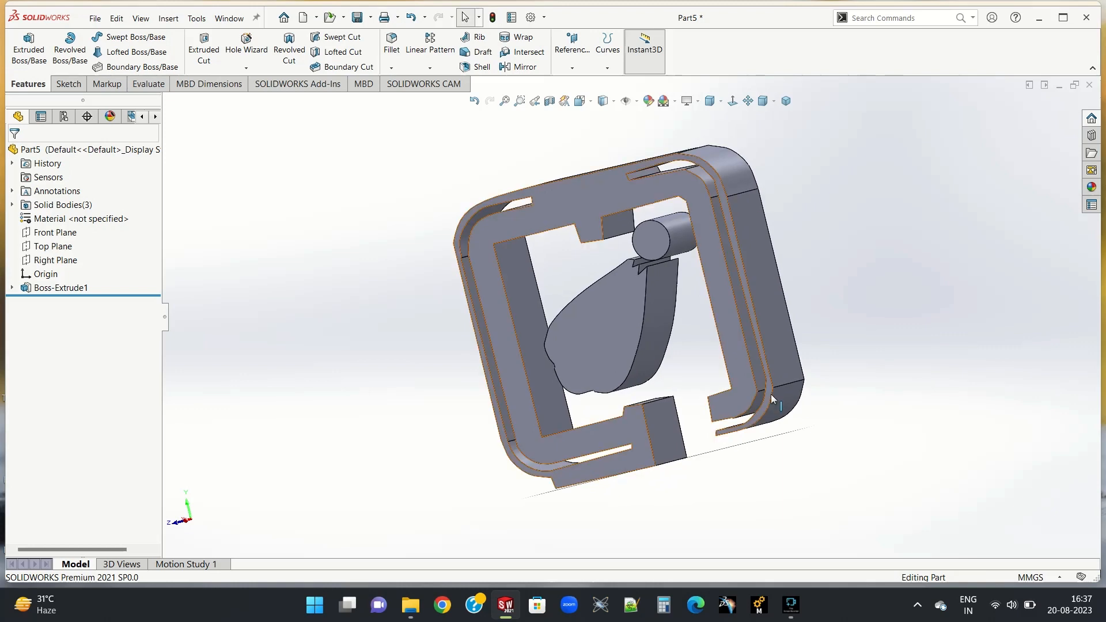
click(787, 102)
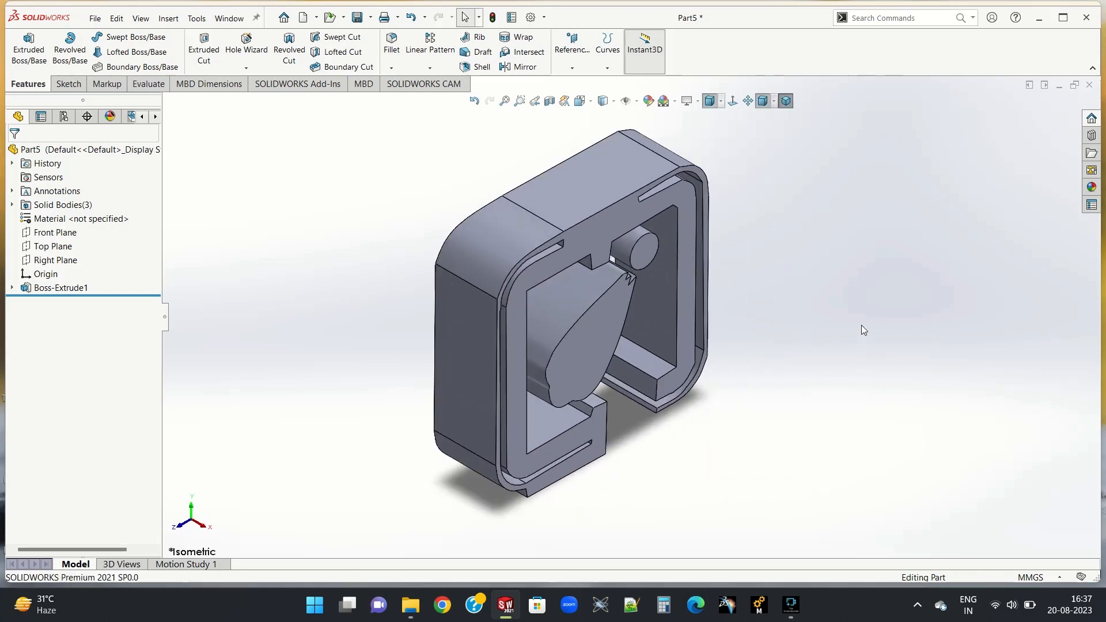
scroll(862, 327, down, 2)
scroll(294, 305, up, 1)
scroll(301, 306, down, 1)
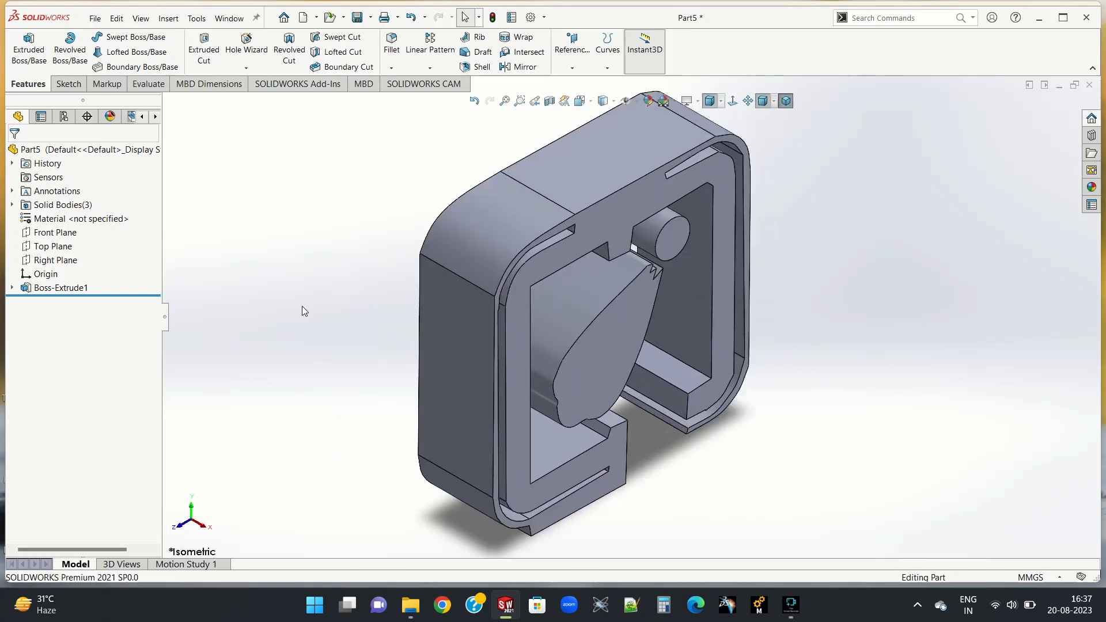